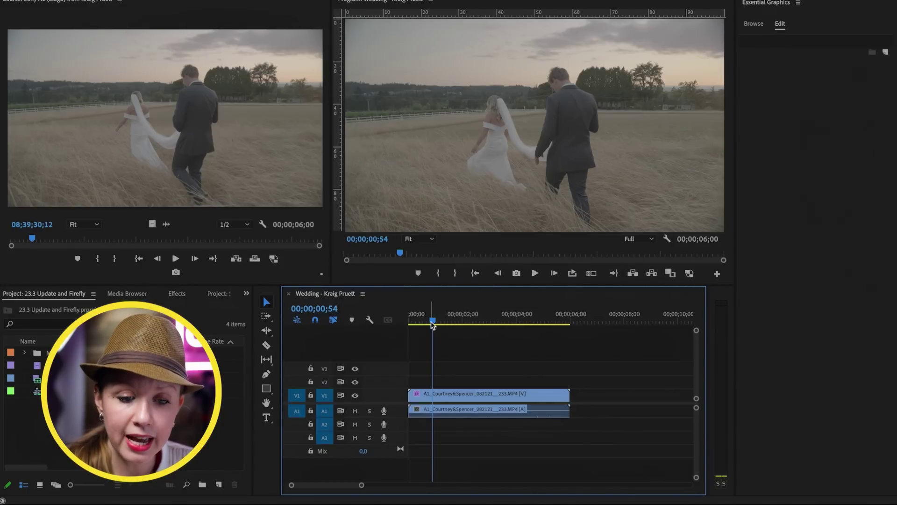
# - Scrub to the beginning of the wedding clip in the sequence and play the ungraded log footage
pyautogui.moveTo(432, 324); pyautogui.dragTo(420, 322)
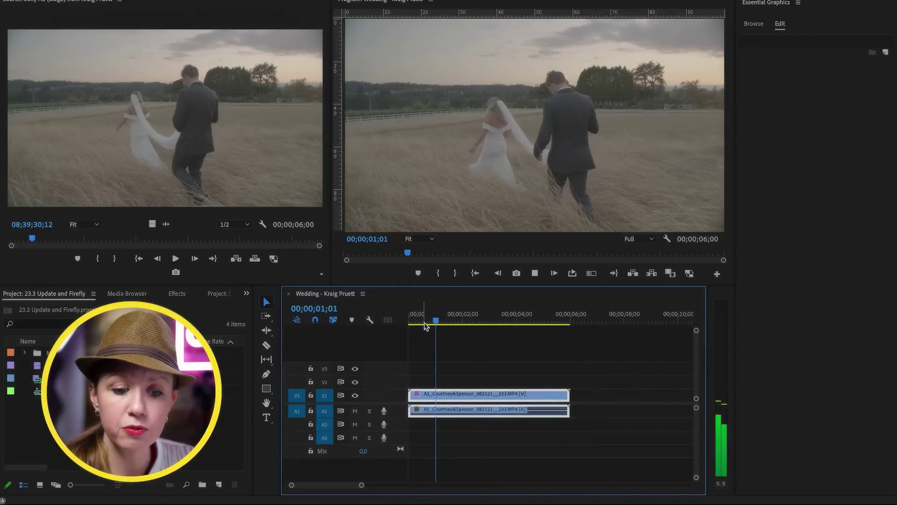
pyautogui.press('space')
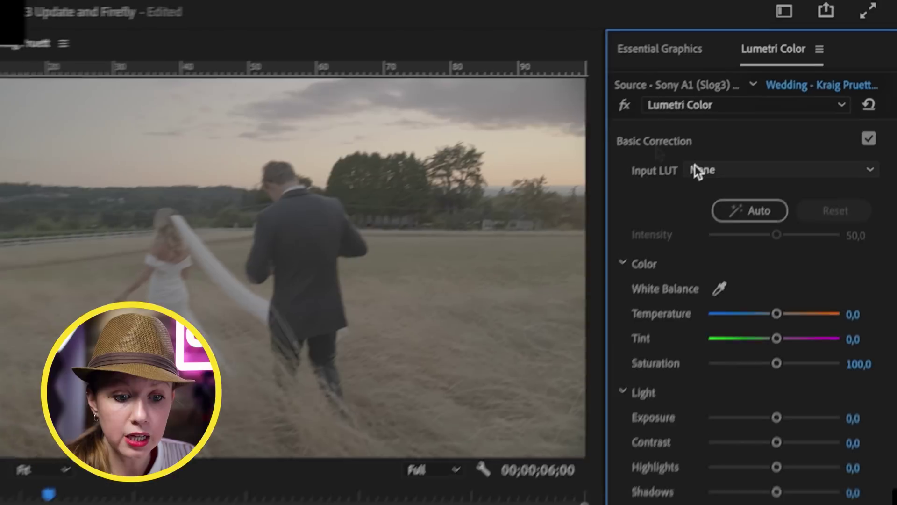
# - Try the Sony S-Log3 to Rec.709 LUT 33x33 as the wedding clip's input LUT, and undo it
pyautogui.click(788, 68)
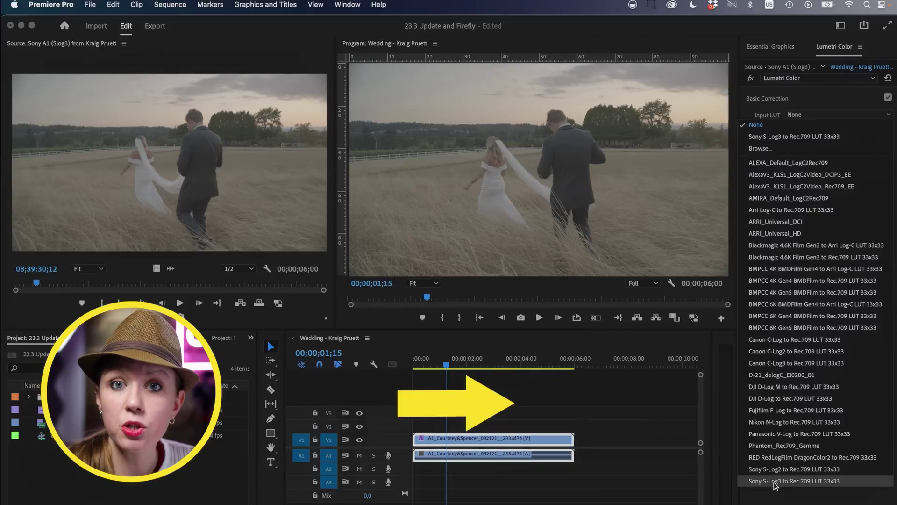
pyautogui.click(657, 406)
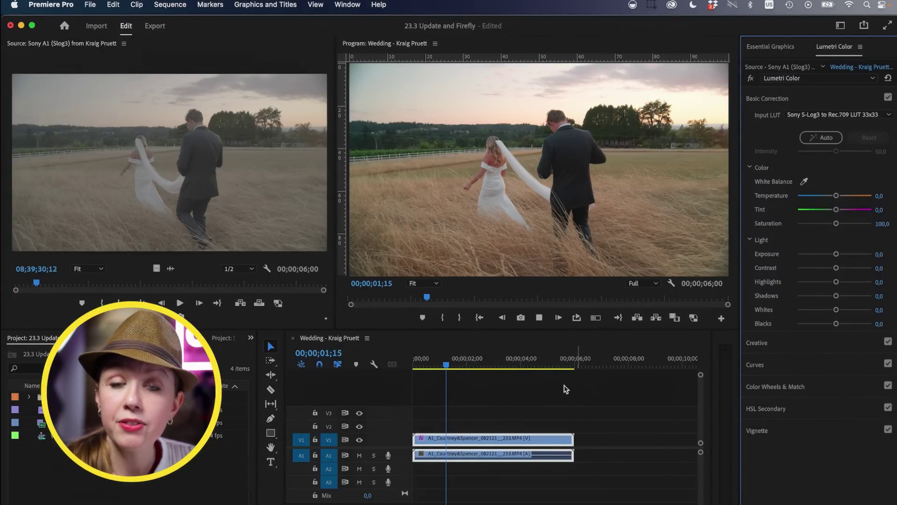
pyautogui.click(490, 427)
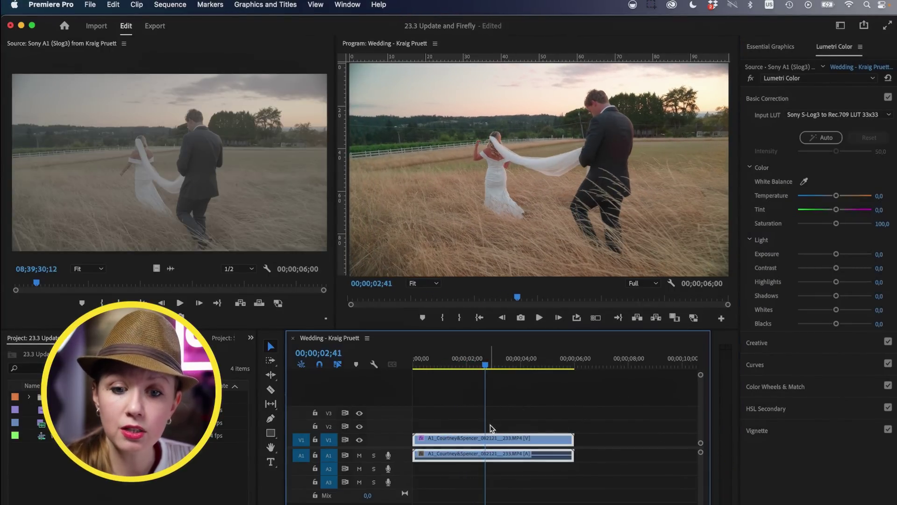
pyautogui.press('super+z')
pyautogui.click(538, 388)
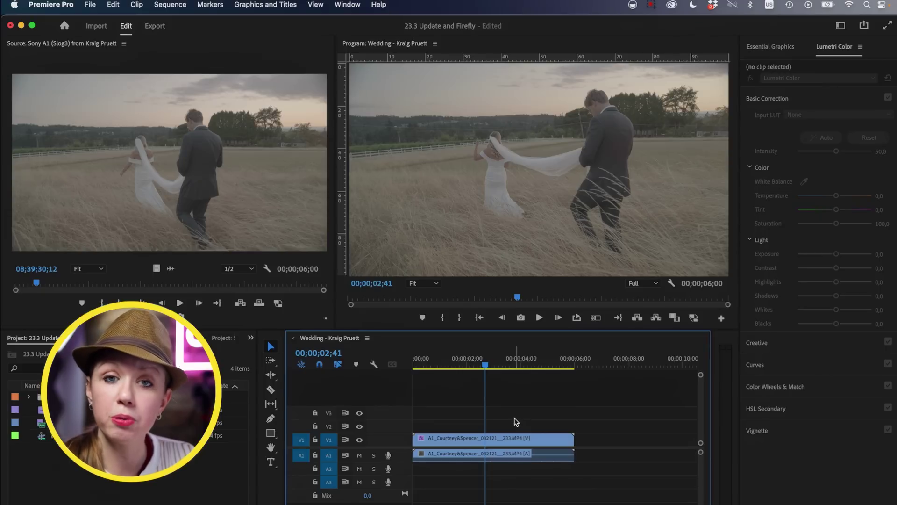
# - Turn on Auto Detect Log Video Color Space in the General preferences and scrub through the wedding clip to review its colors
pyautogui.click(53, 5)
pyautogui.moveTo(59, 42)
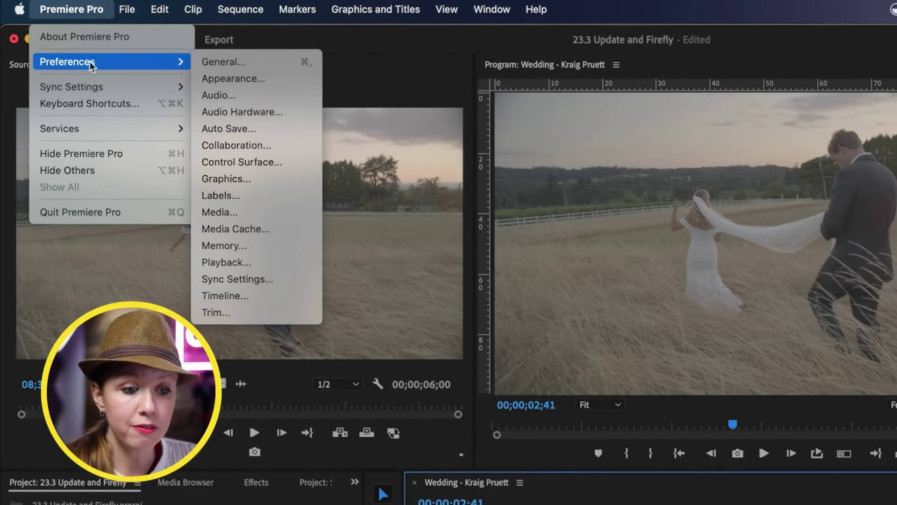
pyautogui.click(208, 61)
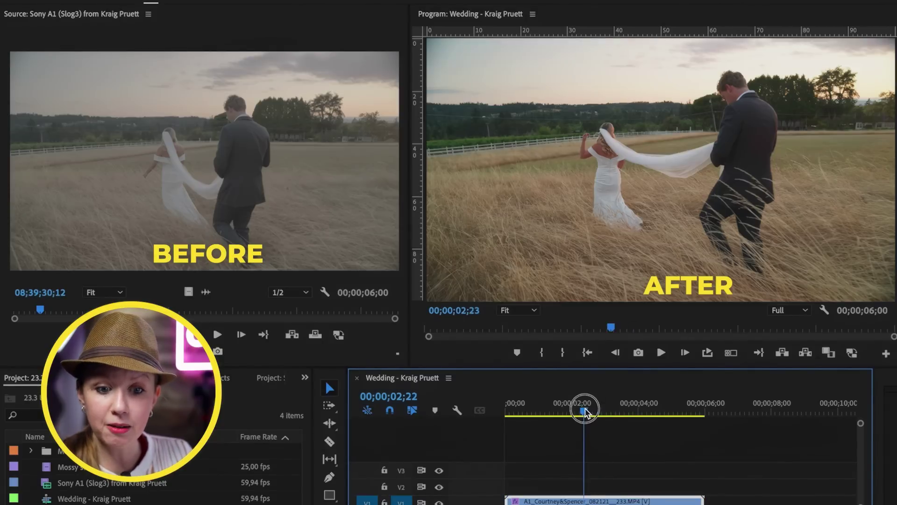
pyautogui.moveTo(585, 413); pyautogui.dragTo(513, 412)
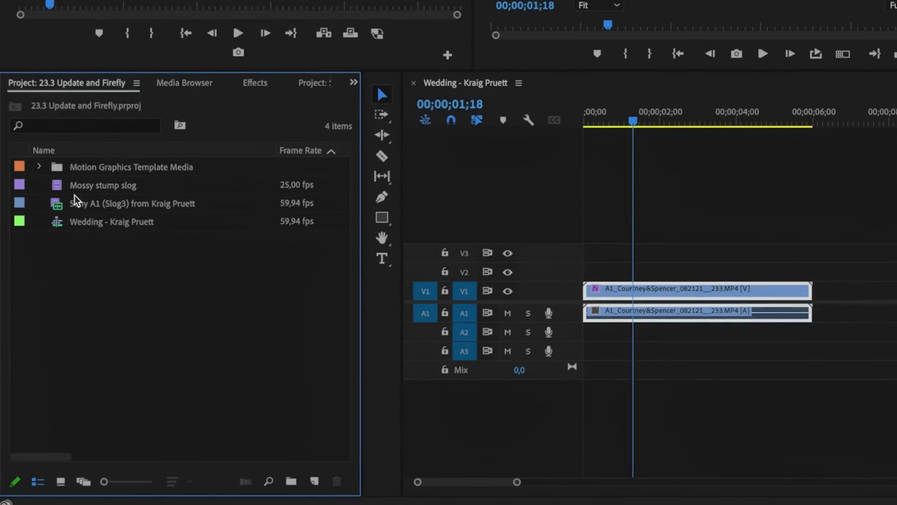
# - Check the file properties of the Sony A1 (Slog3) clip in the project
pyautogui.click(85, 236)
pyautogui.rightClick(88, 207)
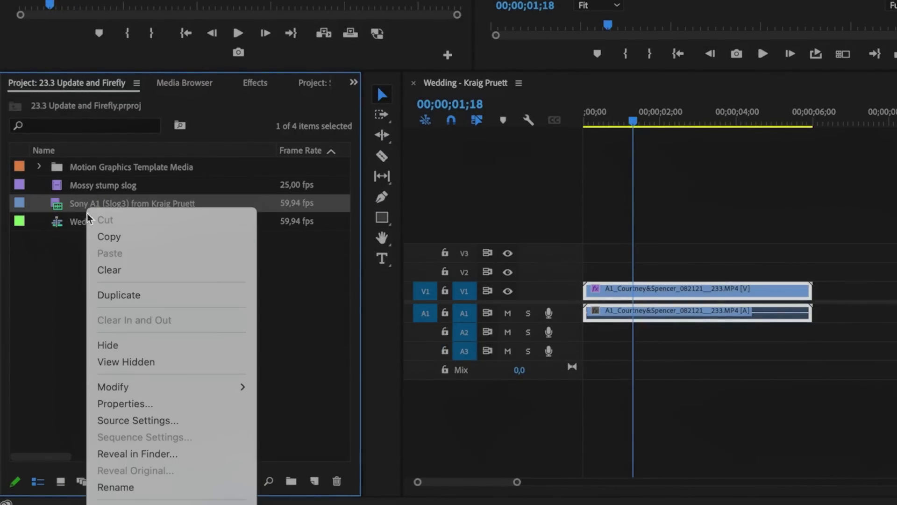
pyautogui.click(143, 409)
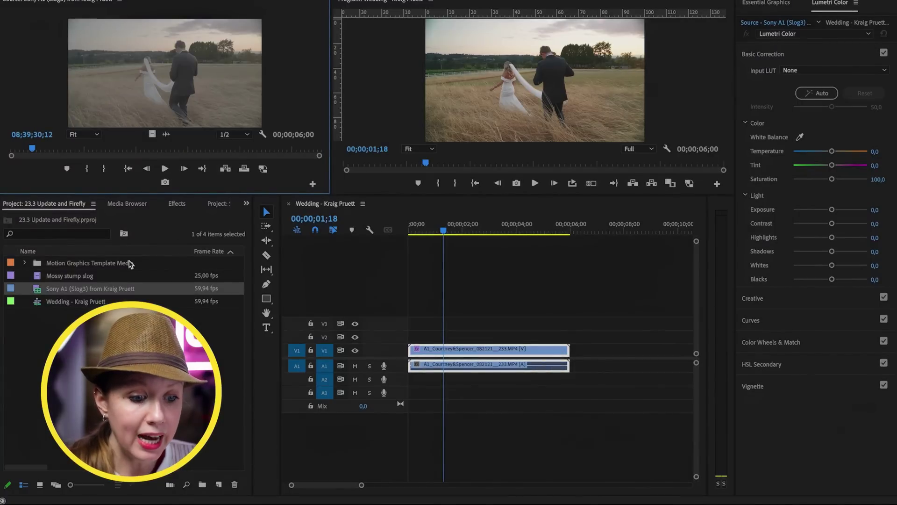
# - Load the Mossy stump slog clip into the source monitor and enlarge the monitor area
pyautogui.doubleClick(41, 279)
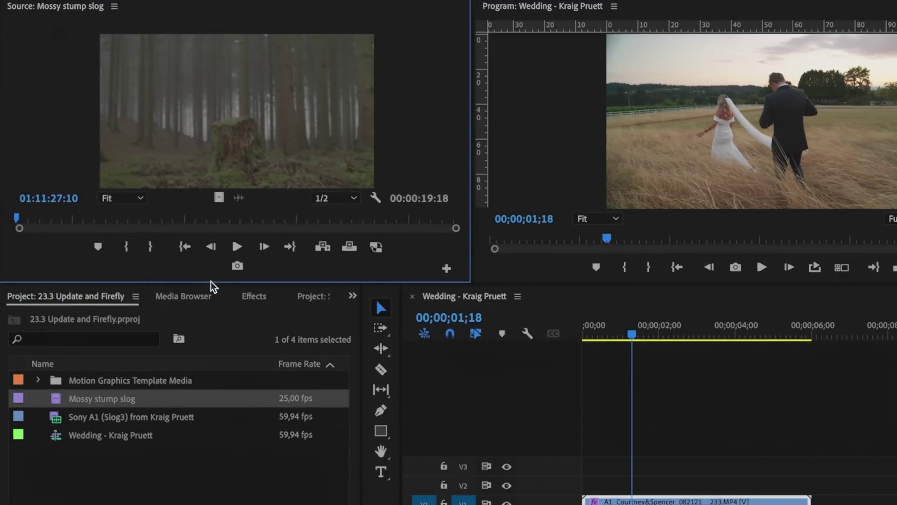
pyautogui.moveTo(211, 283); pyautogui.dragTo(216, 384)
# - Check the color space listed in the Mossy stump slog clip's properties, and close the properties window
pyautogui.click(61, 320)
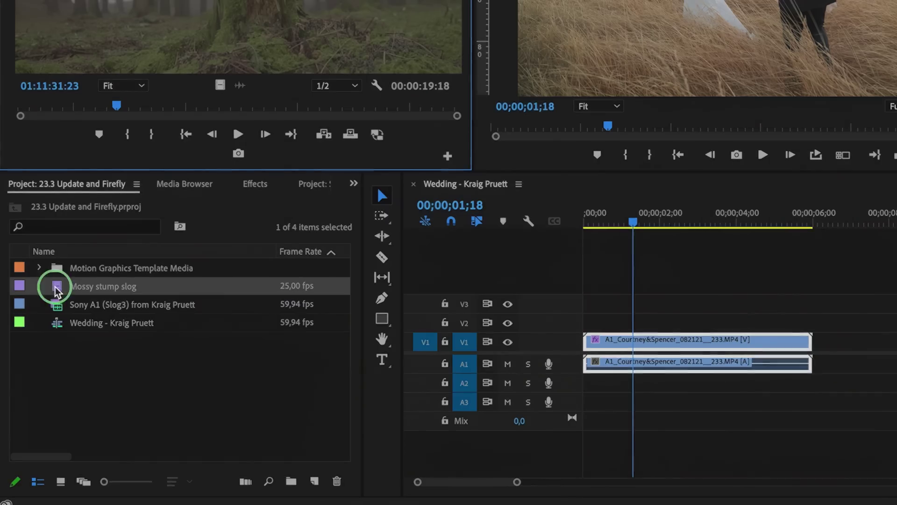
pyautogui.rightClick(57, 290)
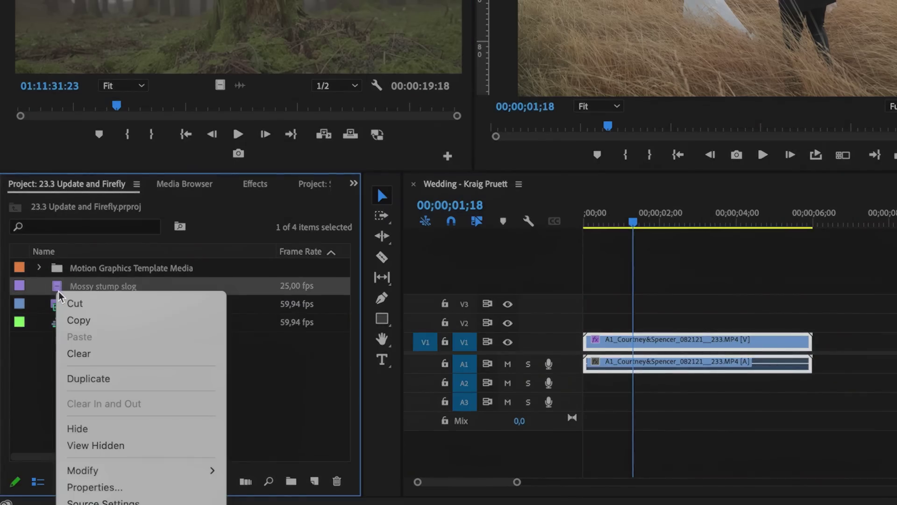
pyautogui.click(120, 488)
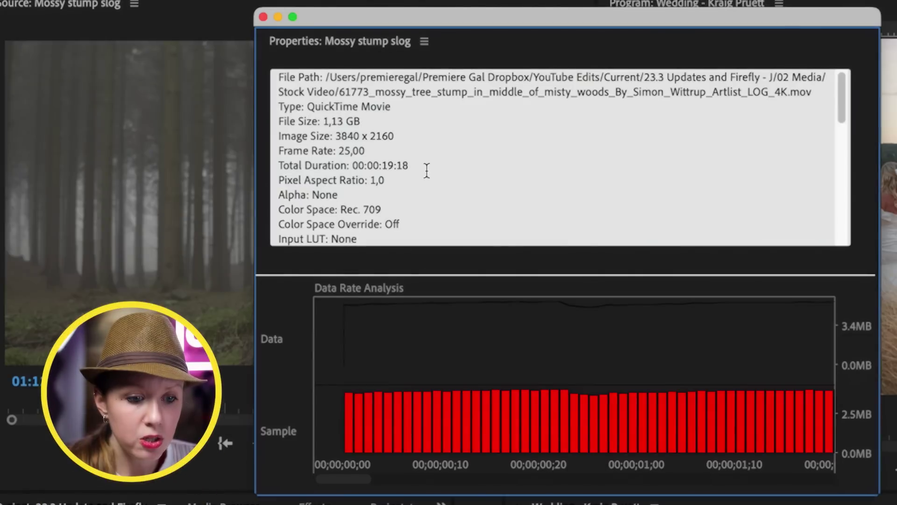
pyautogui.moveTo(342, 210); pyautogui.dragTo(379, 225)
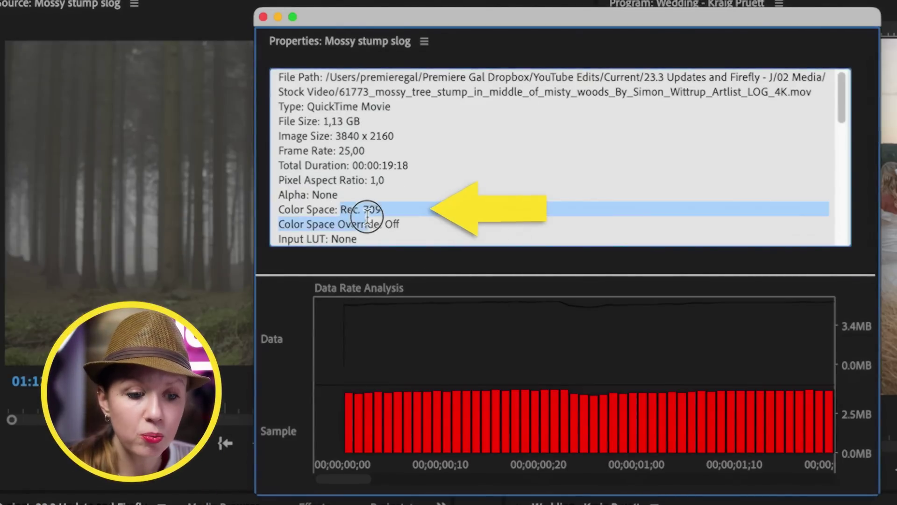
pyautogui.click(264, 17)
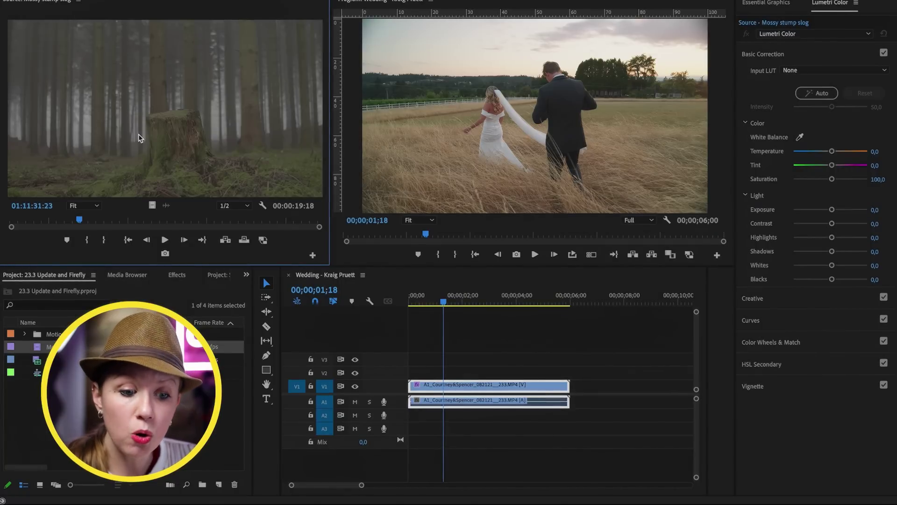
# - Add the Mossy stump slog clip to track V1 after the wedding clip and place the playhead at 00;00;08;50
pyautogui.moveTo(167, 133); pyautogui.dragTo(583, 391)
pyautogui.moveTo(626, 295); pyautogui.dragTo(648, 301)
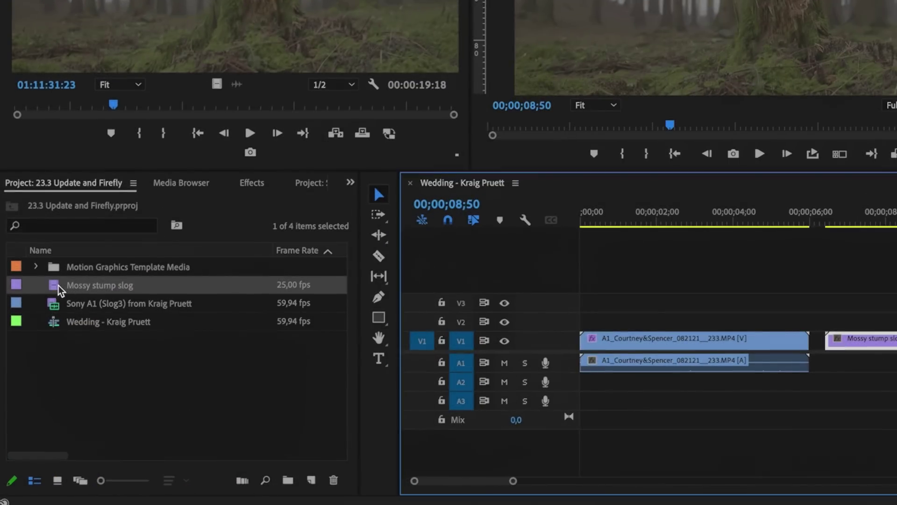
# - Override the Mossy stump slog clip's color space with Sony S-Log3/S-Gamut3 through Interpret Footage, and scrub through it in the sequence
pyautogui.rightClick(37, 346)
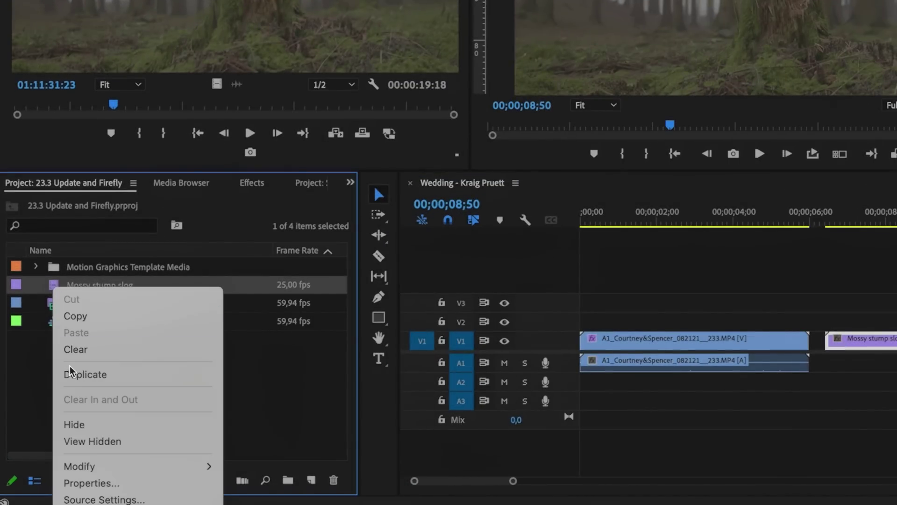
pyautogui.moveTo(108, 145)
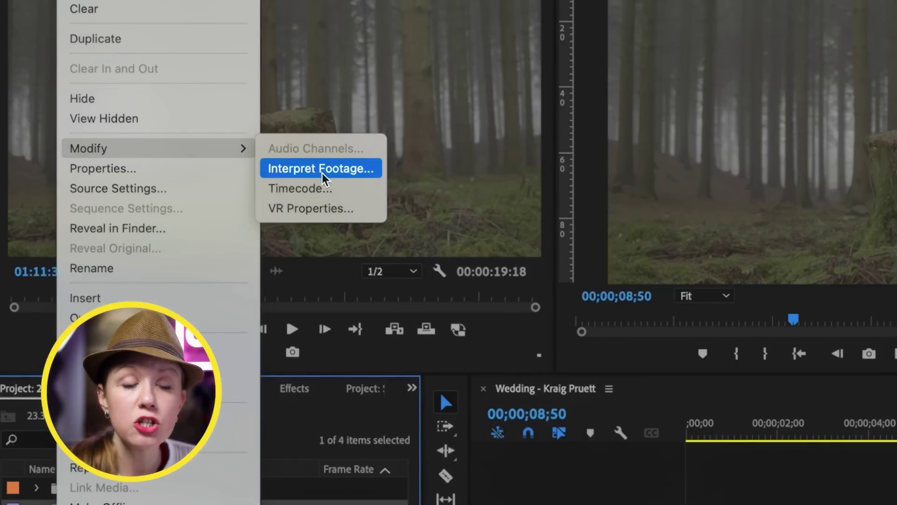
pyautogui.click(322, 173)
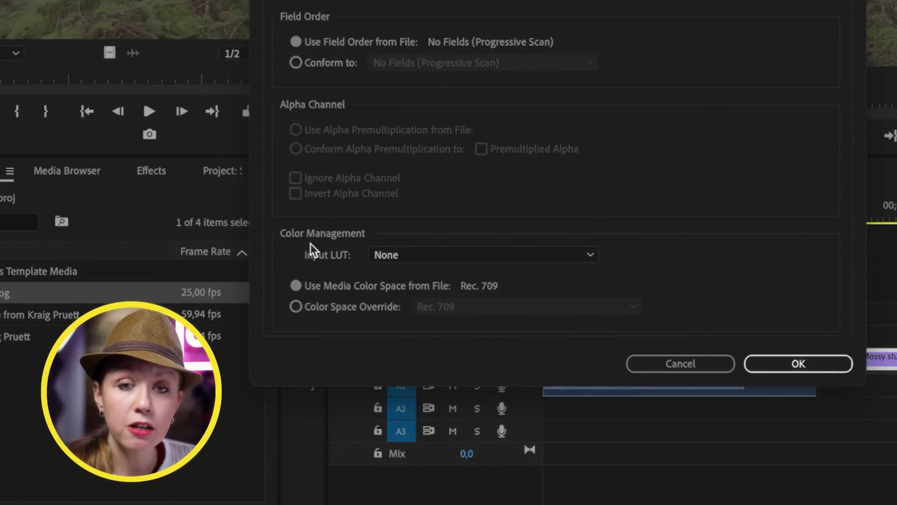
pyautogui.click(297, 309)
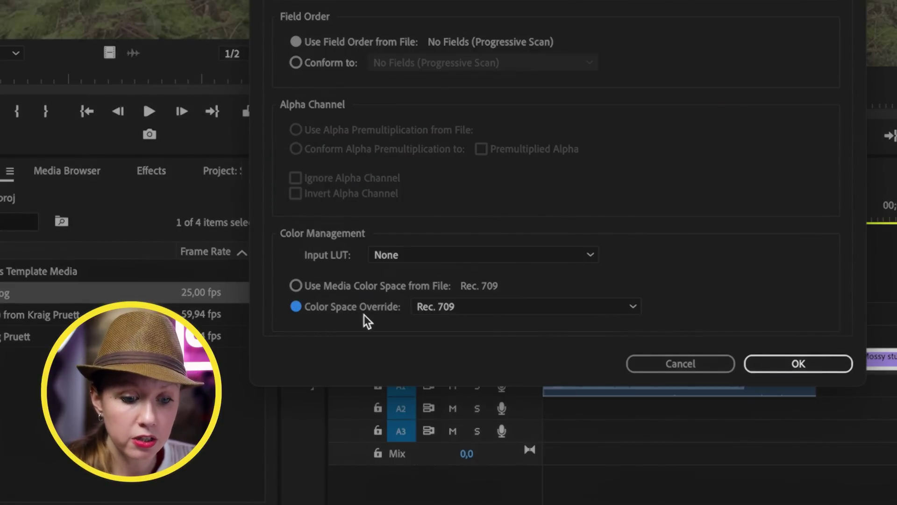
pyautogui.click(476, 312)
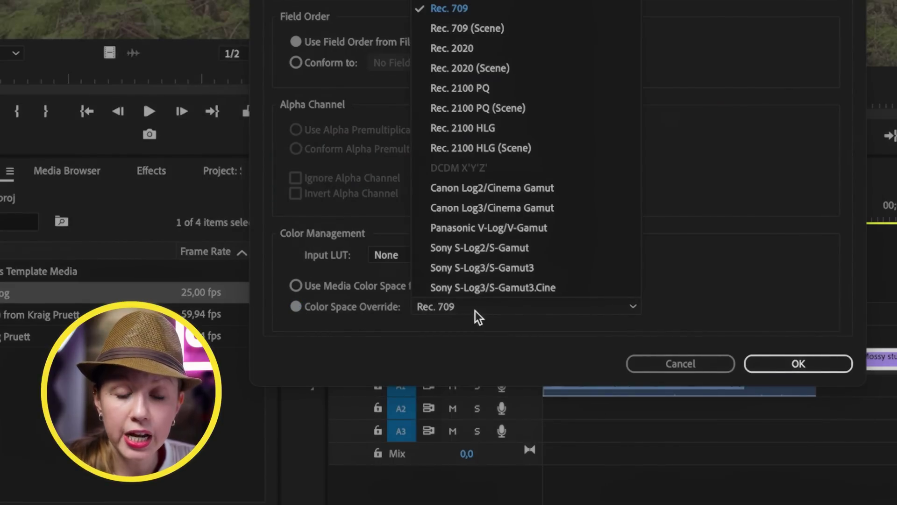
pyautogui.click(465, 273)
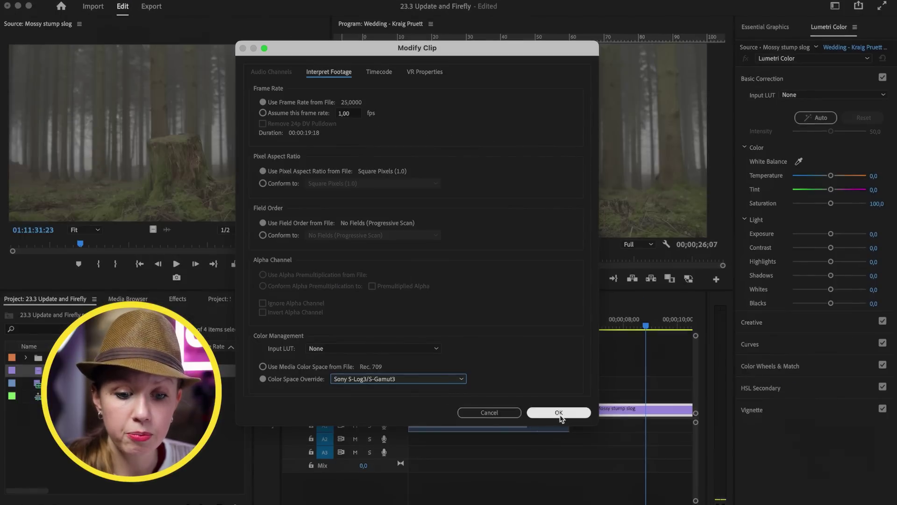
pyautogui.click(559, 412)
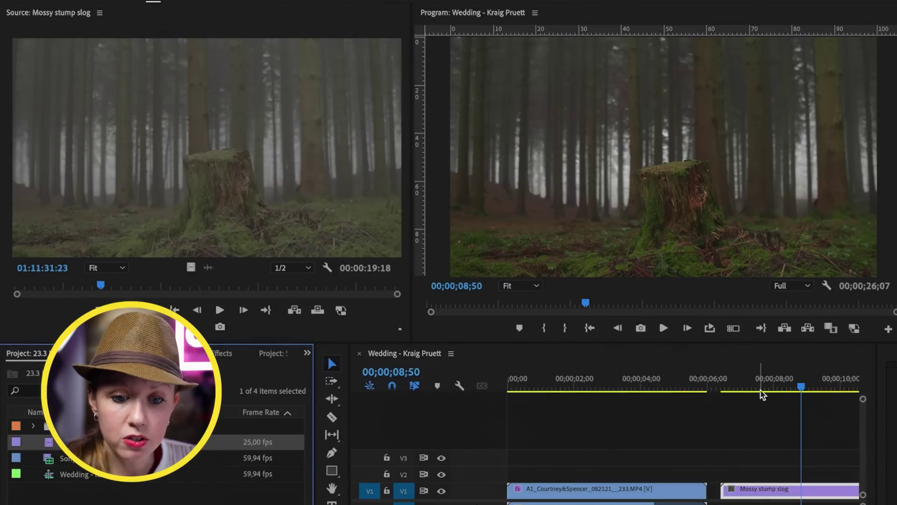
pyautogui.click(760, 388)
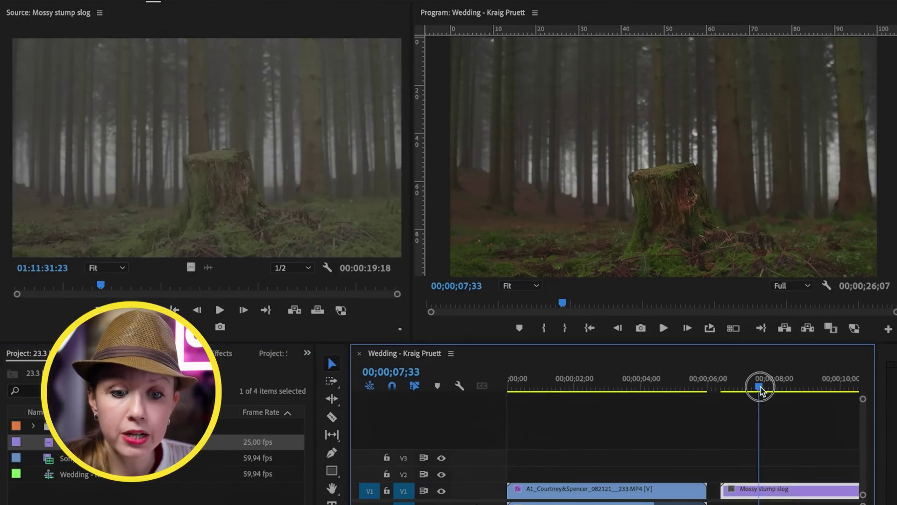
pyautogui.moveTo(764, 378)
pyautogui.mouseDown()
pyautogui.moveTo(735, 377)
pyautogui.moveTo(757, 378)
pyautogui.mouseUp()
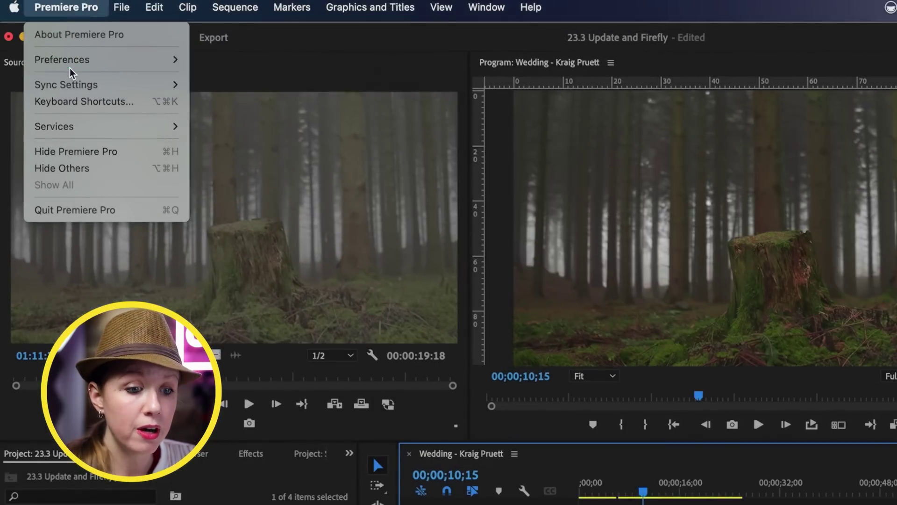
# - Turn off Auto Detect Log Video Color Space in the General preferences
pyautogui.moveTo(77, 59)
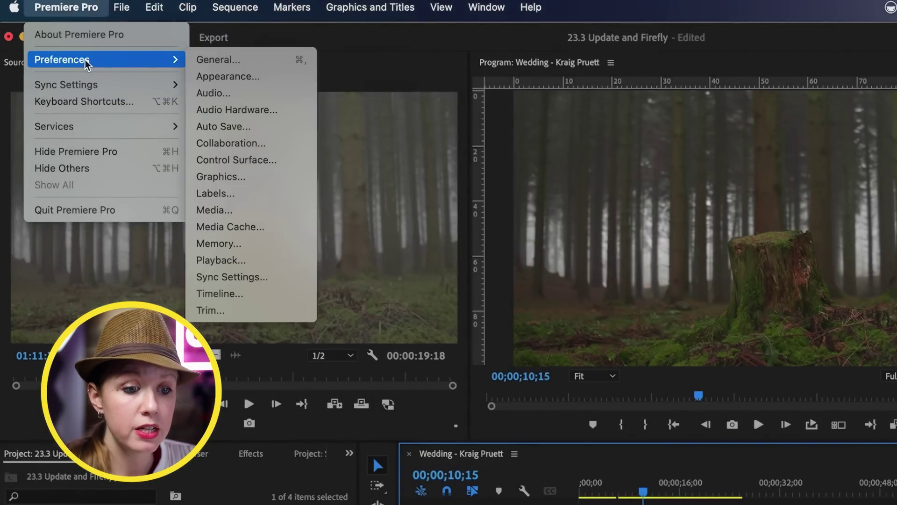
pyautogui.click(211, 64)
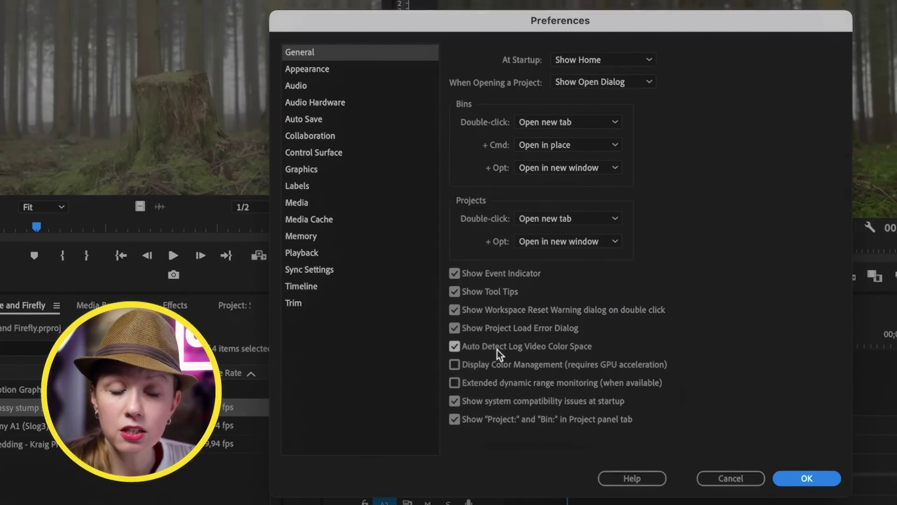
pyautogui.click(455, 347)
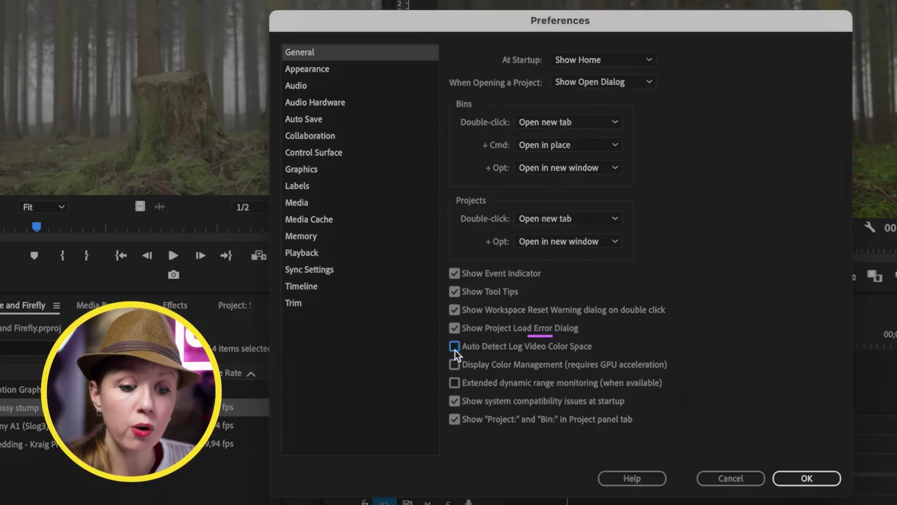
pyautogui.click(818, 481)
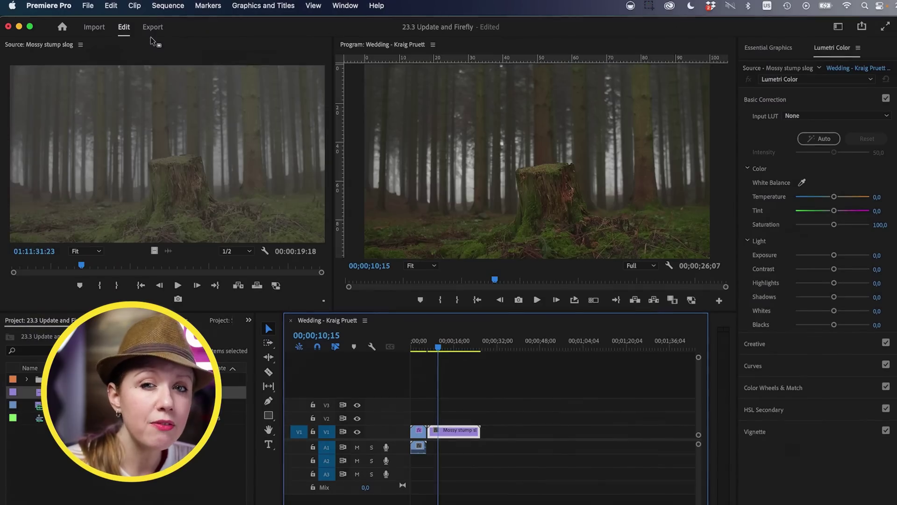
# - Review the Auto Save preferences for local projects and close the preferences
pyautogui.click(43, 6)
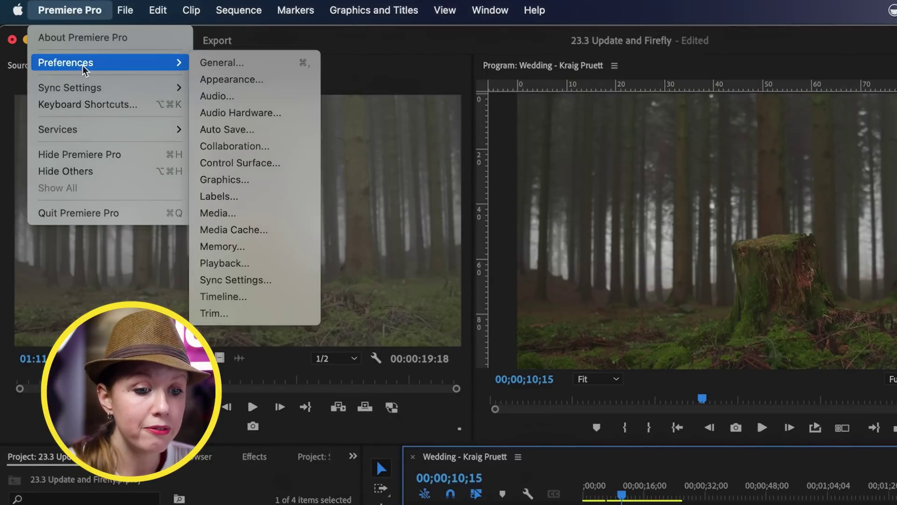
pyautogui.moveTo(134, 65)
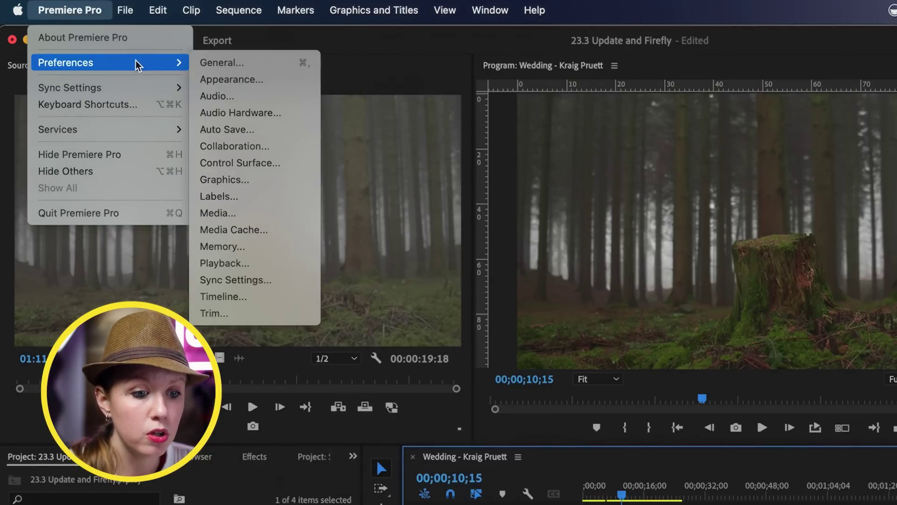
pyautogui.click(296, 132)
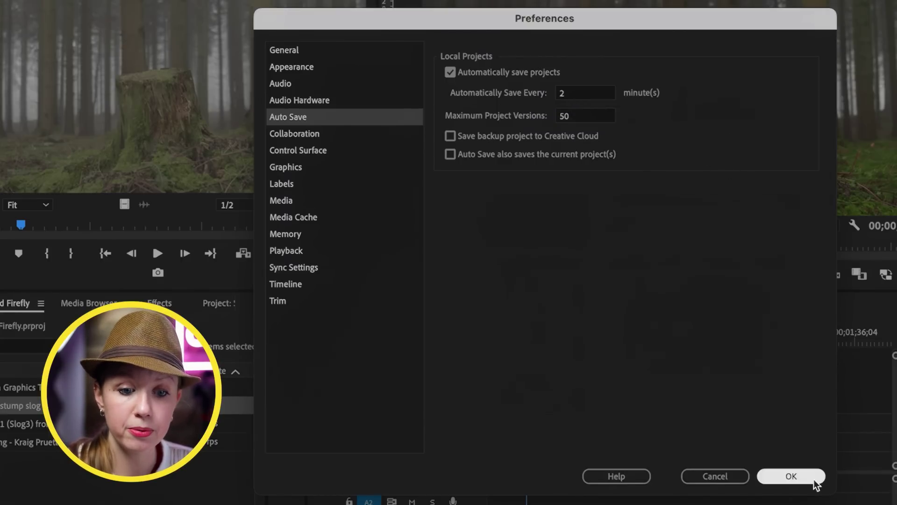
pyautogui.click(814, 480)
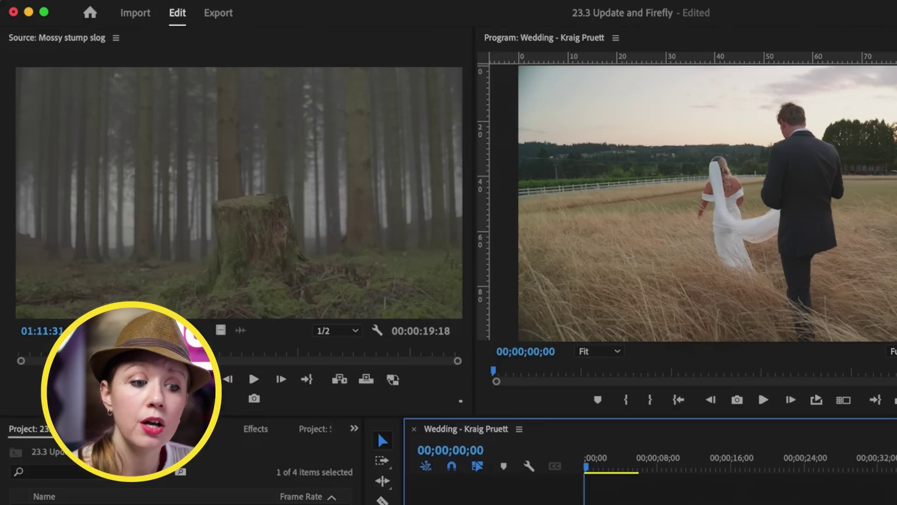
pyautogui.click(220, 14)
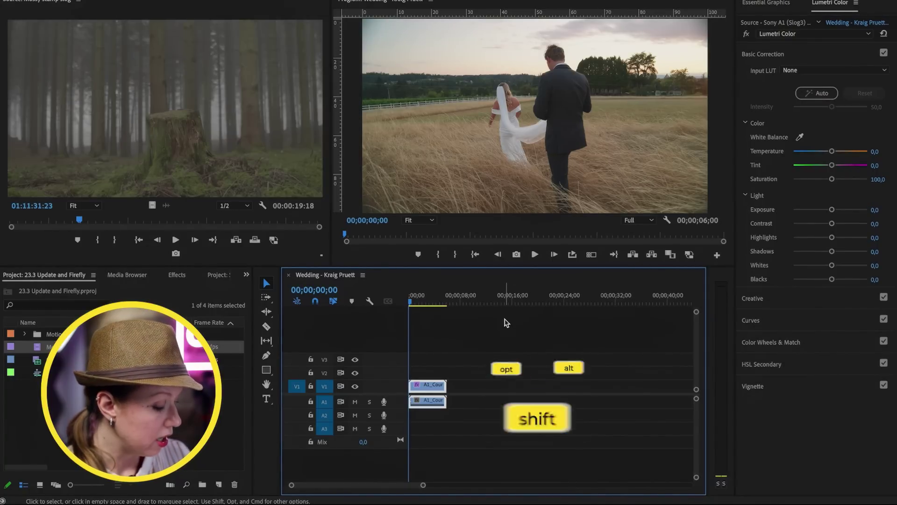
pyautogui.hotkey('alt', 'shift', 'm')
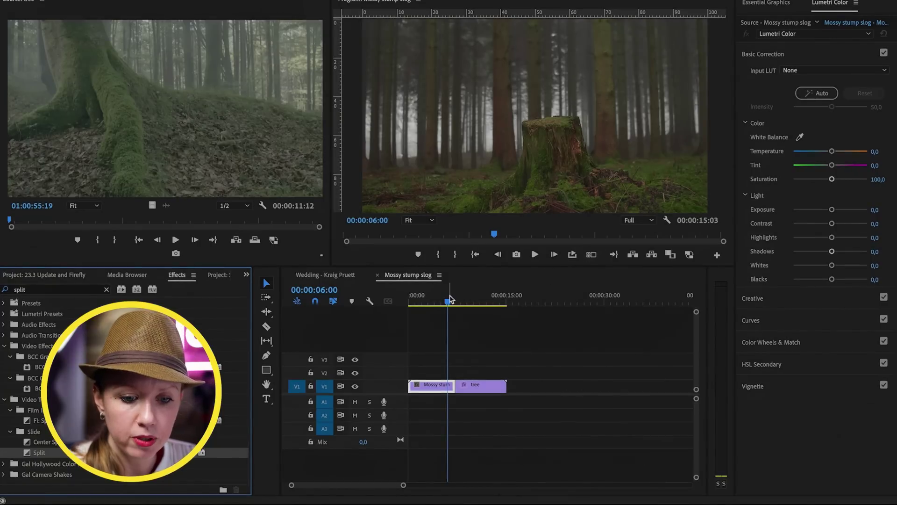
# - Apply the Split transition at the cut between the Mossy stump slog and tree clips on V1 and lengthen it
pyautogui.moveTo(450, 299)
pyautogui.mouseDown()
pyautogui.moveTo(467, 304)
pyautogui.moveTo(450, 313)
pyautogui.mouseUp()
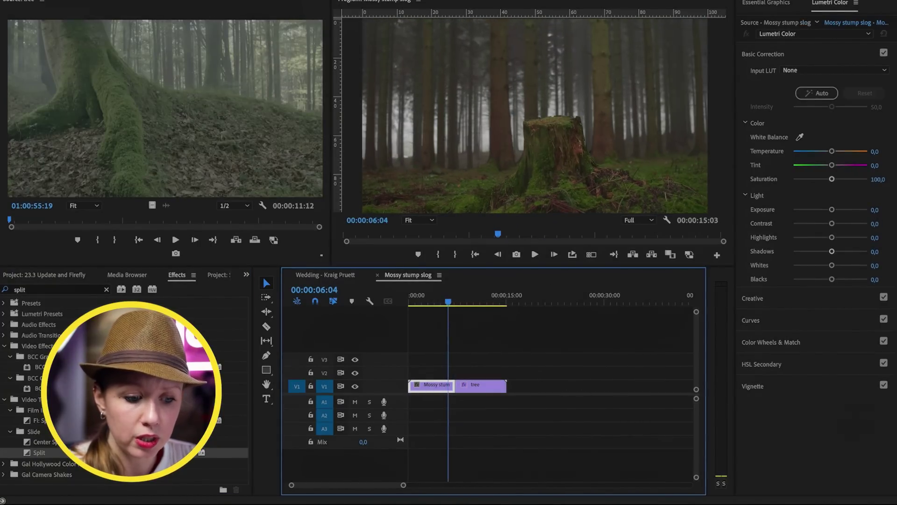
pyautogui.click(30, 453)
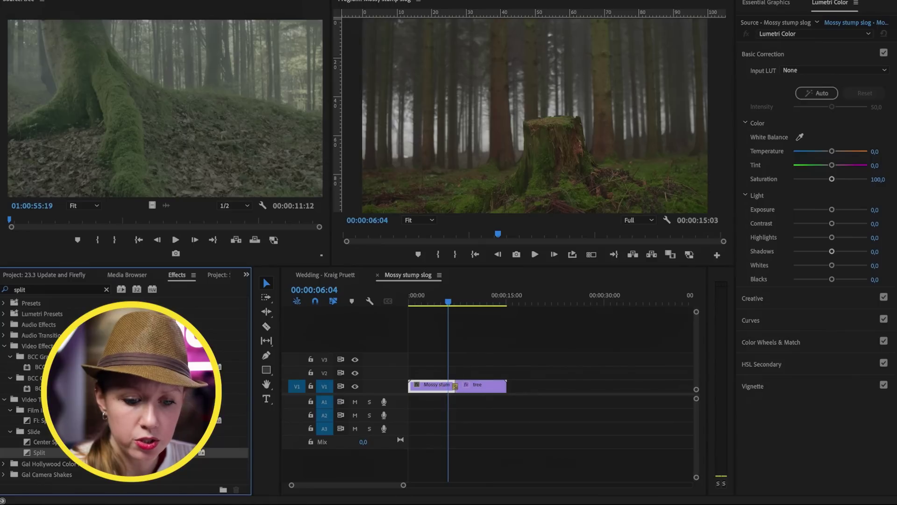
pyautogui.moveTo(403, 487); pyautogui.dragTo(357, 486)
pyautogui.moveTo(548, 387); pyautogui.dragTo(564, 387)
# - Play the Mossy stump slog sequence repeatedly from just before the Split transition to check its playback
pyautogui.click(515, 298)
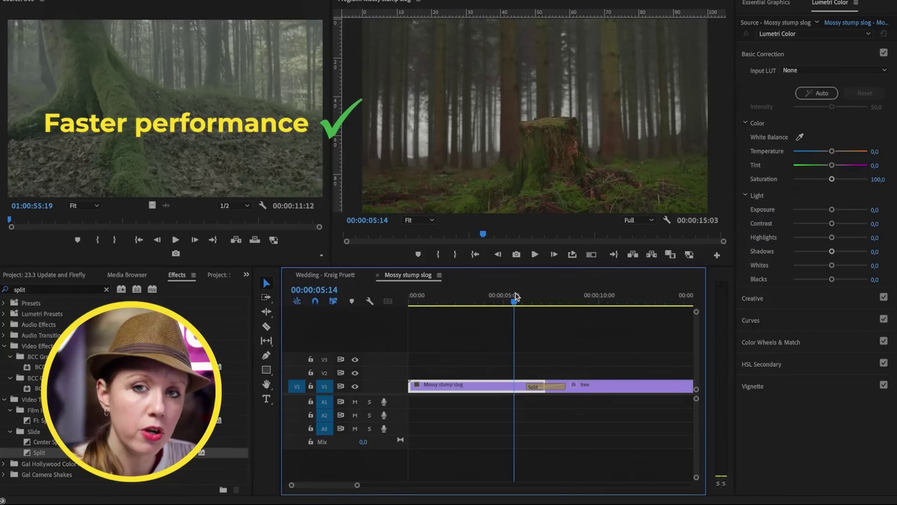
pyautogui.press('space')
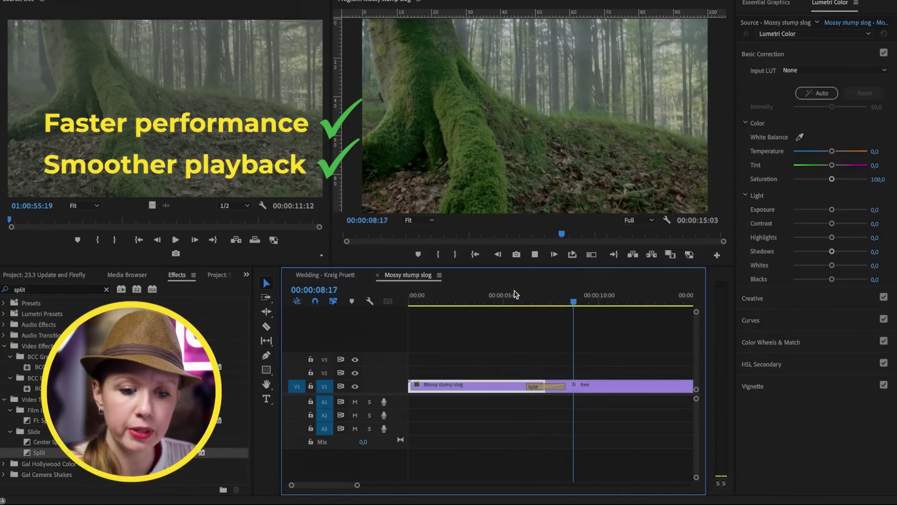
pyautogui.press('space')
pyautogui.moveTo(543, 296); pyautogui.dragTo(525, 299)
pyautogui.press('space')
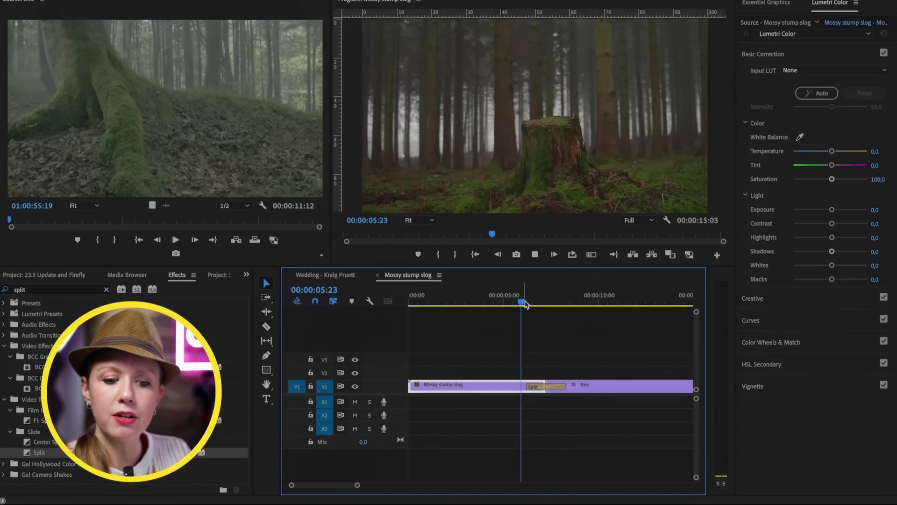
pyautogui.press('space')
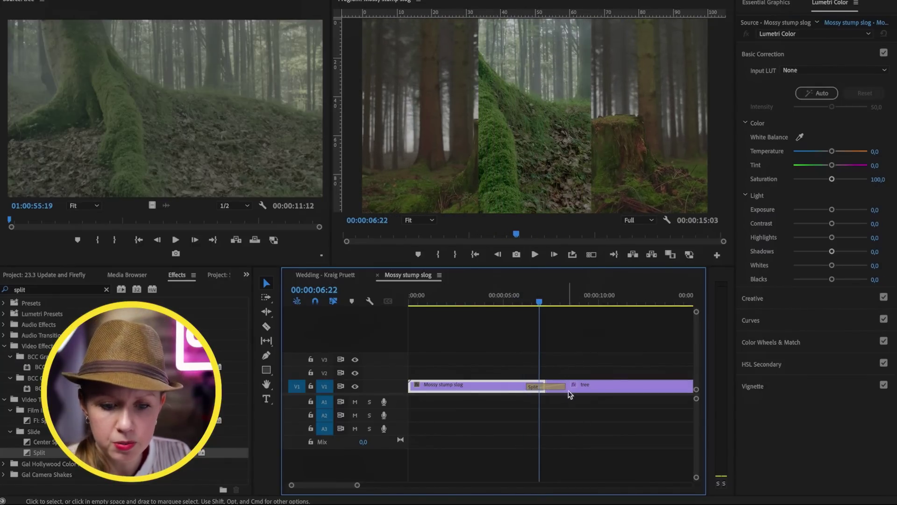
# - Shorten the Split transition between the two forest clips and play it back
pyautogui.moveTo(564, 386); pyautogui.dragTo(546, 386)
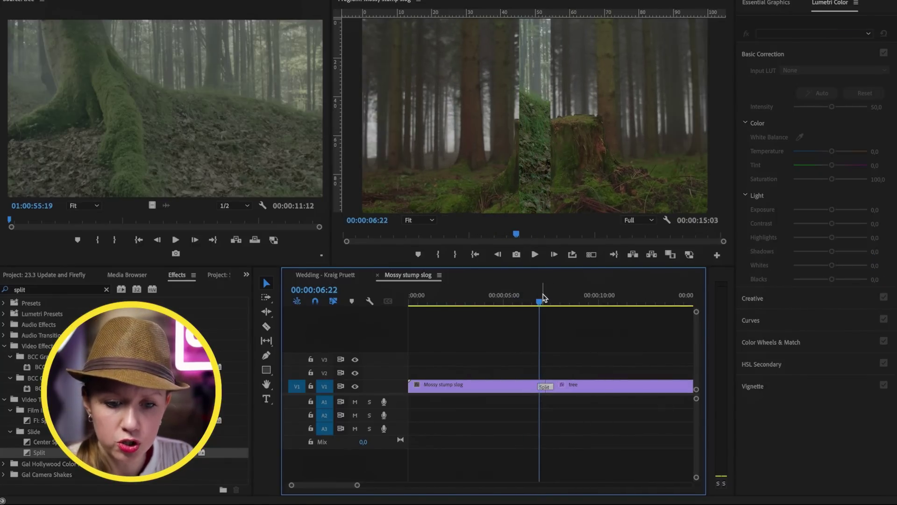
pyautogui.moveTo(541, 296); pyautogui.dragTo(536, 299)
pyautogui.press('space')
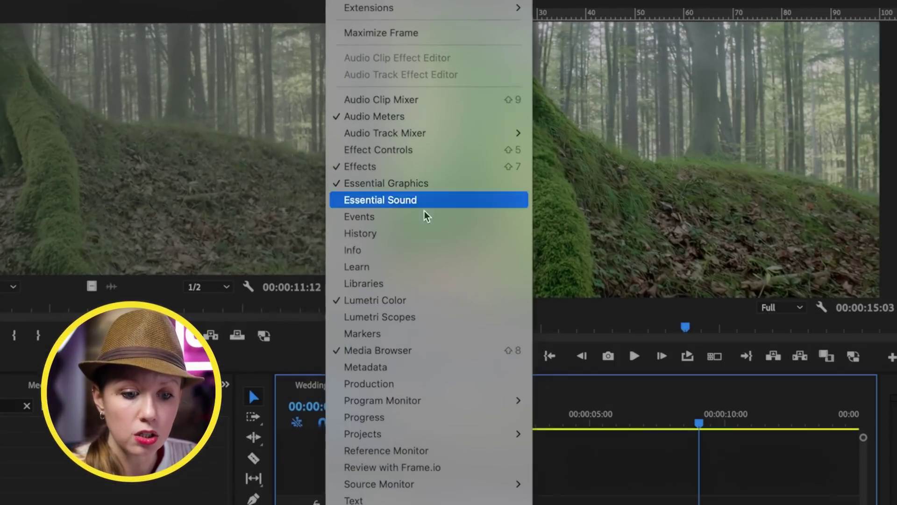
# - Show the Learn tutorials, browse the Color category and open the "Selectively change the color of..." tutorial
pyautogui.click(404, 191)
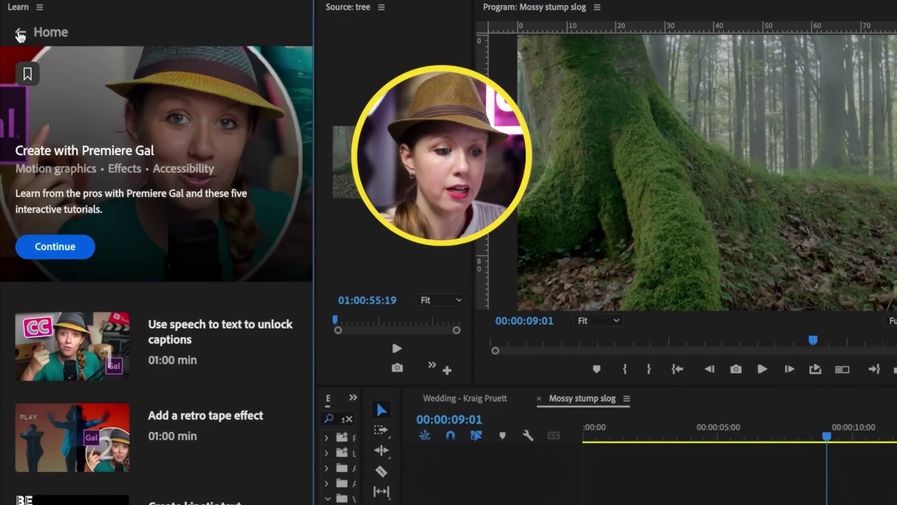
pyautogui.click(14, 26)
pyautogui.click(84, 57)
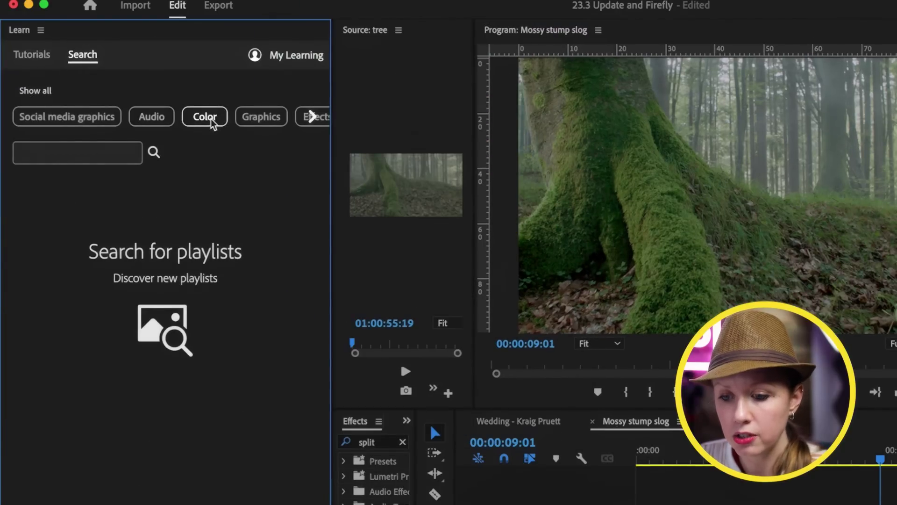
pyautogui.click(211, 123)
pyautogui.scroll(-2, 253, 502)
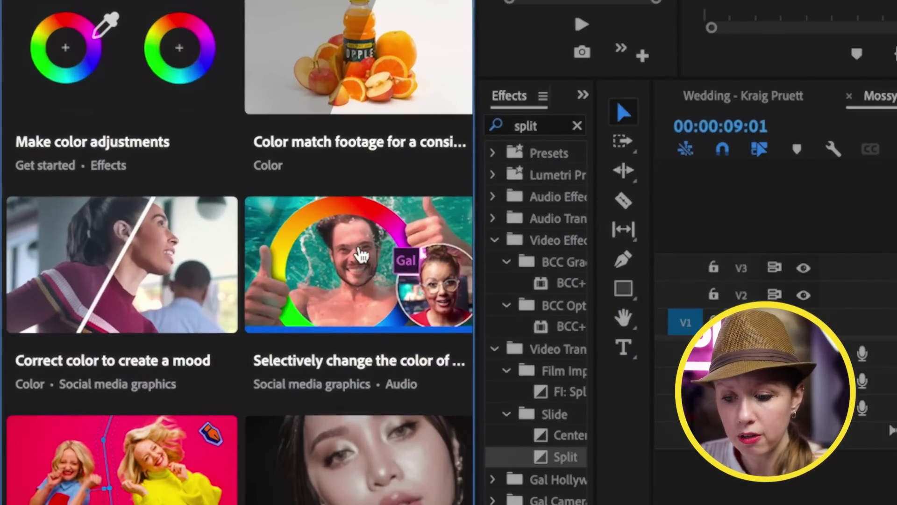
pyautogui.scroll(-2, 362, 254)
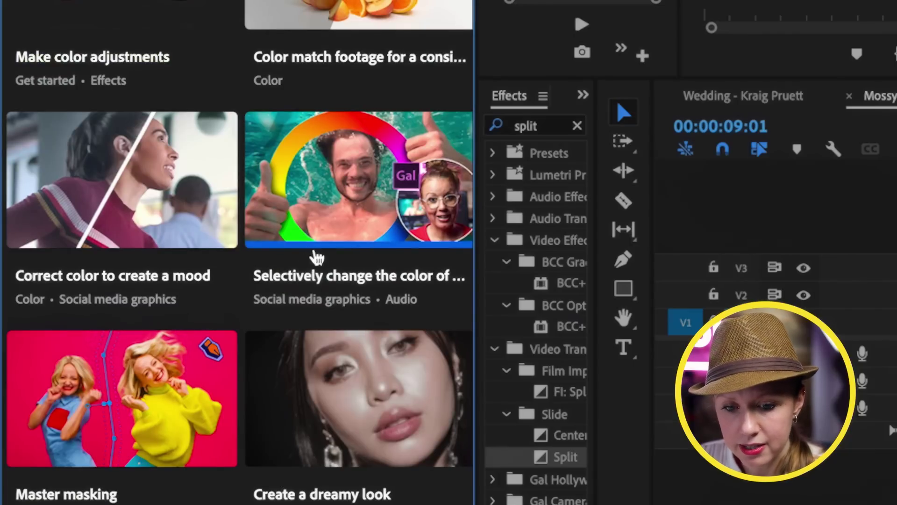
pyautogui.click(314, 254)
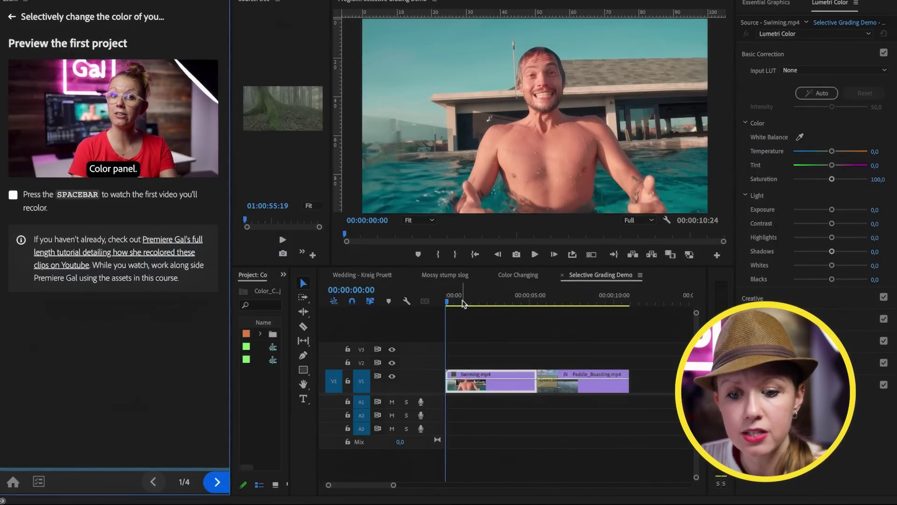
# - Preview the Selective Grading Demo sequence and go through the pages of the selective color tutorial
pyautogui.press('space')
pyautogui.moveTo(462, 303); pyautogui.dragTo(501, 315)
pyautogui.click(217, 483)
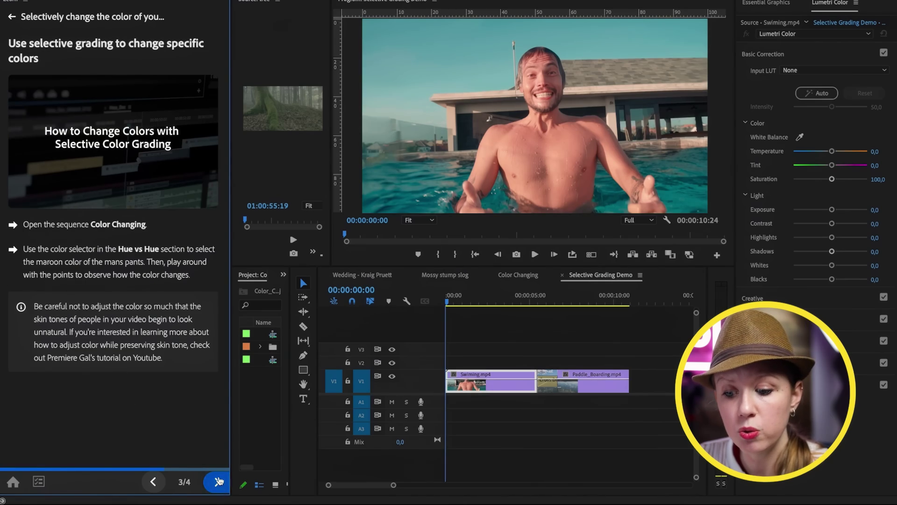
pyautogui.click(218, 482)
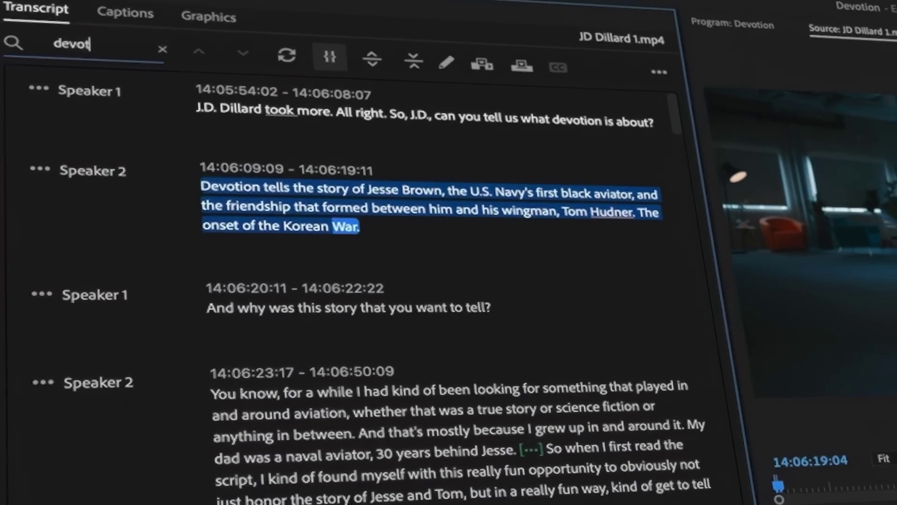
# - Search the interview clip's transcript for "devotion"
pyautogui.write('ion')
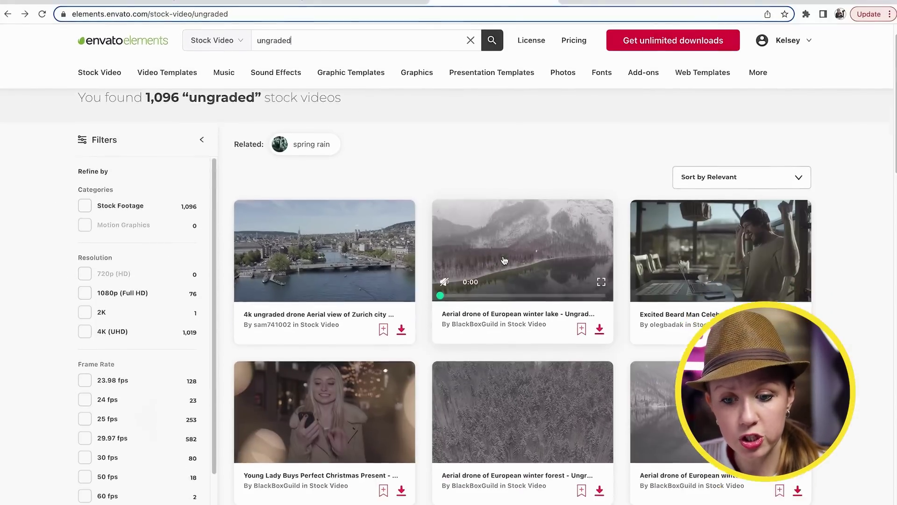
# - On Envato Elements in the browser, view the ungraded European winter lake drone footage and play the Wedding Titles template preview
pyautogui.scroll(-4, 757, 174)
pyautogui.click(510, 195)
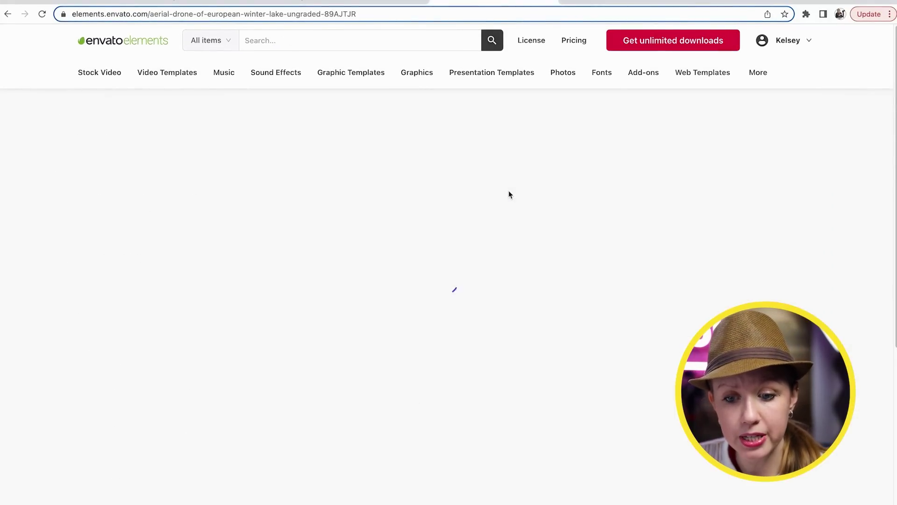
pyautogui.scroll(-1, 718, 261)
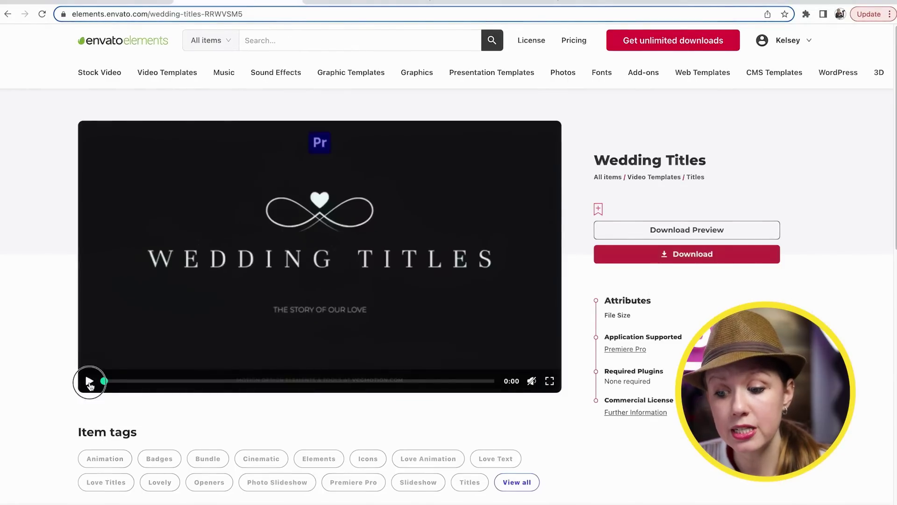
pyautogui.click(89, 382)
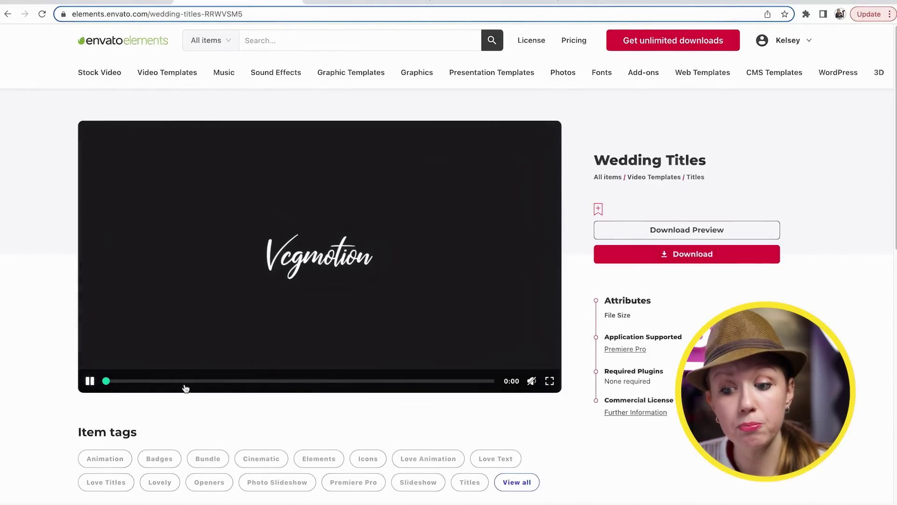
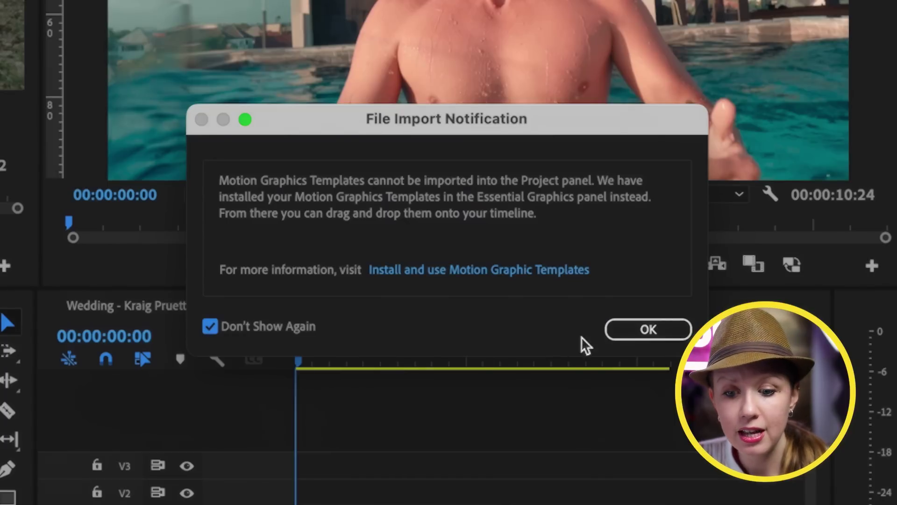
# - Back in Premiere Pro, dismiss the File Import Notification and browse the installed Essential Graphics templates matching "wedding"
pyautogui.click(649, 329)
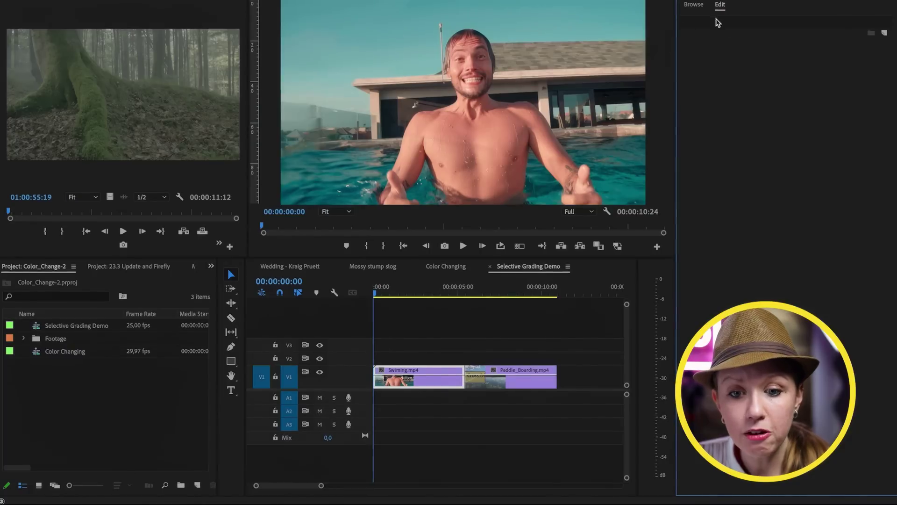
pyautogui.click(693, 5)
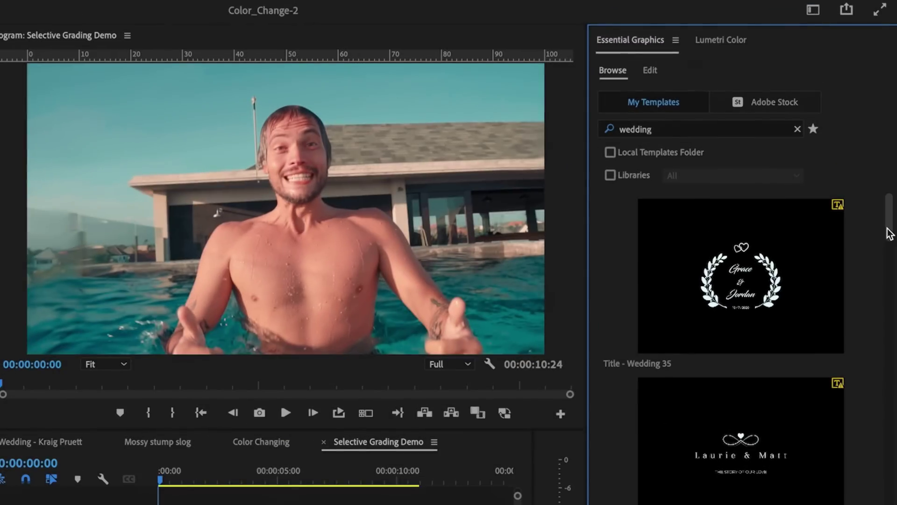
pyautogui.moveTo(887, 115); pyautogui.dragTo(888, 118)
pyautogui.moveTo(887, 230)
pyautogui.mouseDown()
pyautogui.moveTo(883, 283)
pyautogui.moveTo(883, 230)
pyautogui.mouseUp()
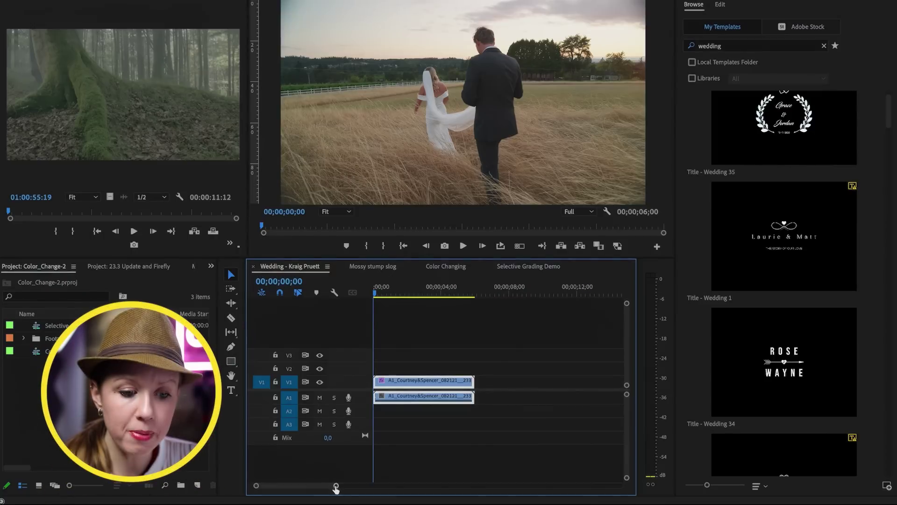
# - Add the Title - Wedding 35 template to V2 at the start of the wedding sequence and move the playhead to 00;00;00;54
pyautogui.moveTo(350, 489); pyautogui.dragTo(322, 489)
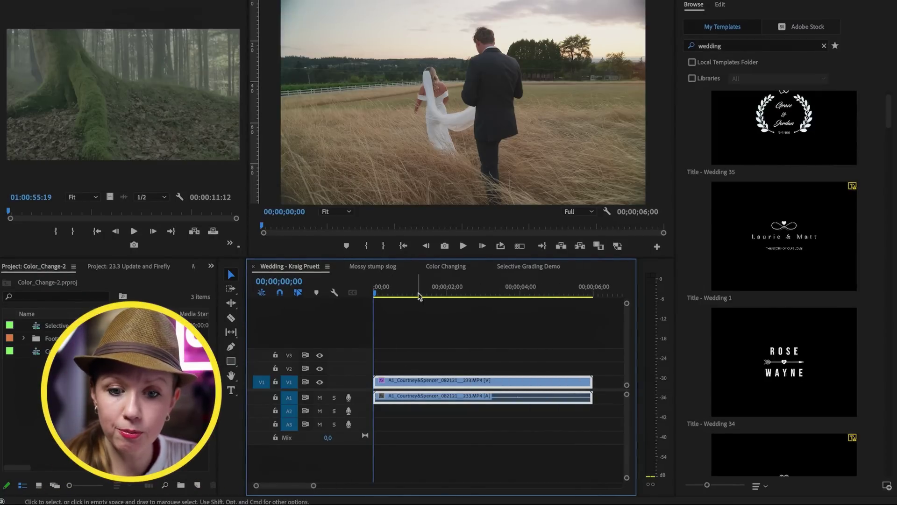
pyautogui.scroll(-3, 813, 329)
pyautogui.scroll(4, 813, 329)
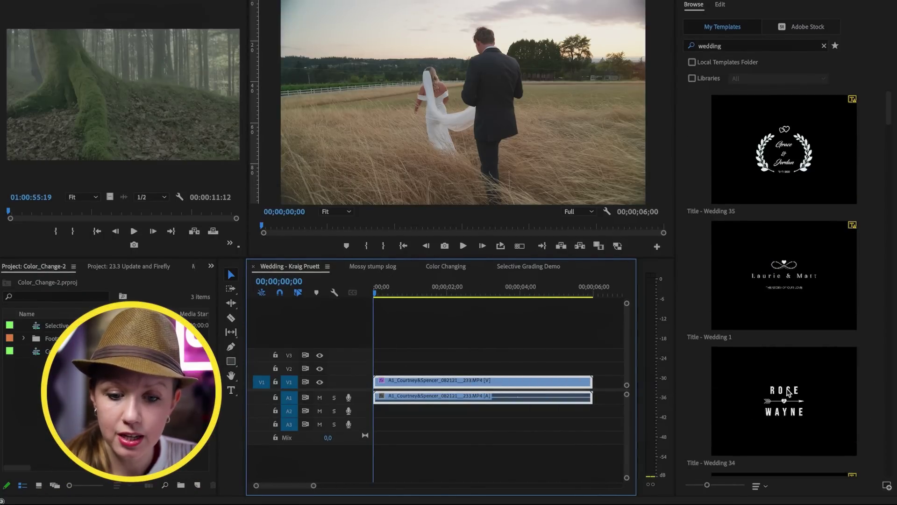
pyautogui.moveTo(788, 166); pyautogui.dragTo(374, 367)
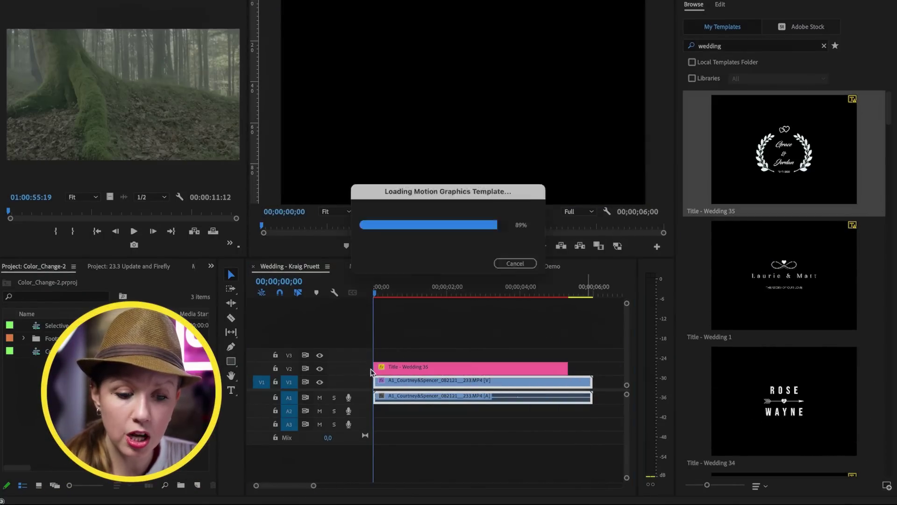
pyautogui.click(406, 289)
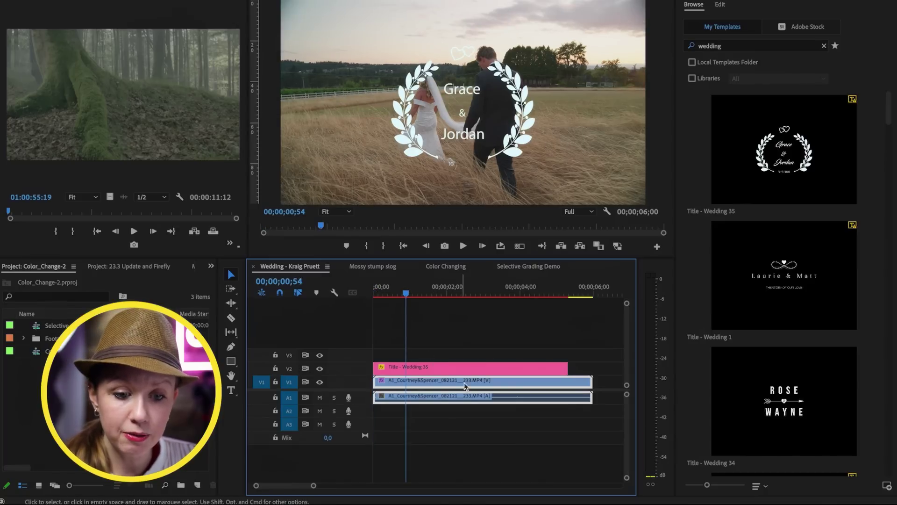
# - Set the font of both Text 1 and Text 2 in the wedding title to Brush Script MT
pyautogui.click(453, 362)
pyautogui.click(882, 87)
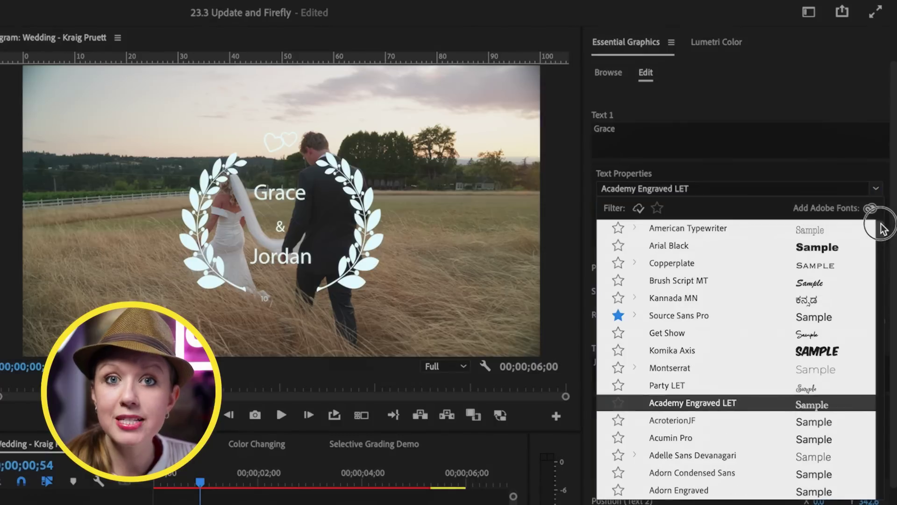
pyautogui.click(717, 286)
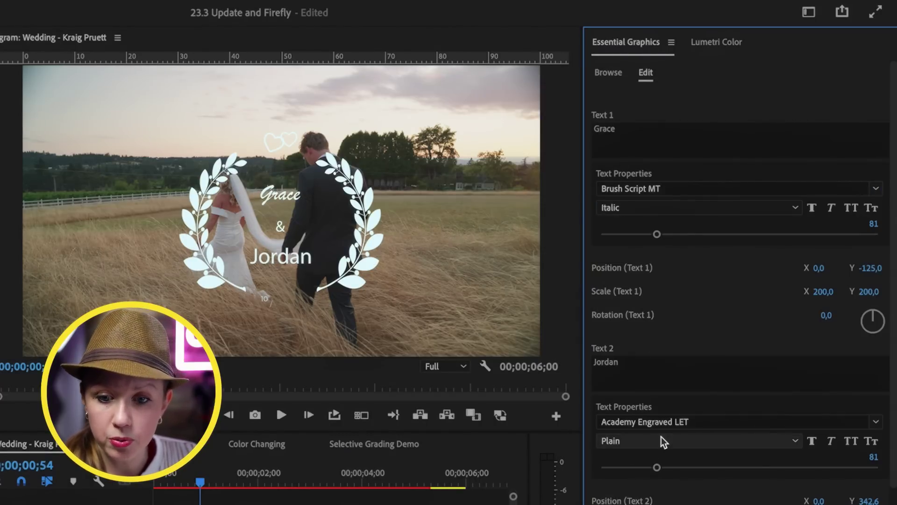
pyautogui.click(666, 421)
pyautogui.write('Brush Script MT')
pyautogui.press('Return')
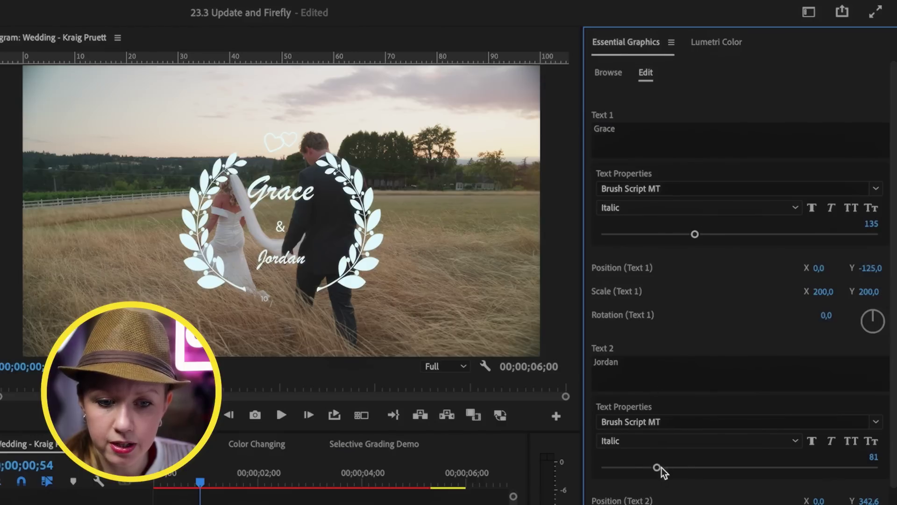
# - Enlarge the wedding title's Text 1 to size 135 and Text 2 to a similar size, and play the sequence
pyautogui.moveTo(681, 467); pyautogui.dragTo(693, 467)
pyautogui.press('space')
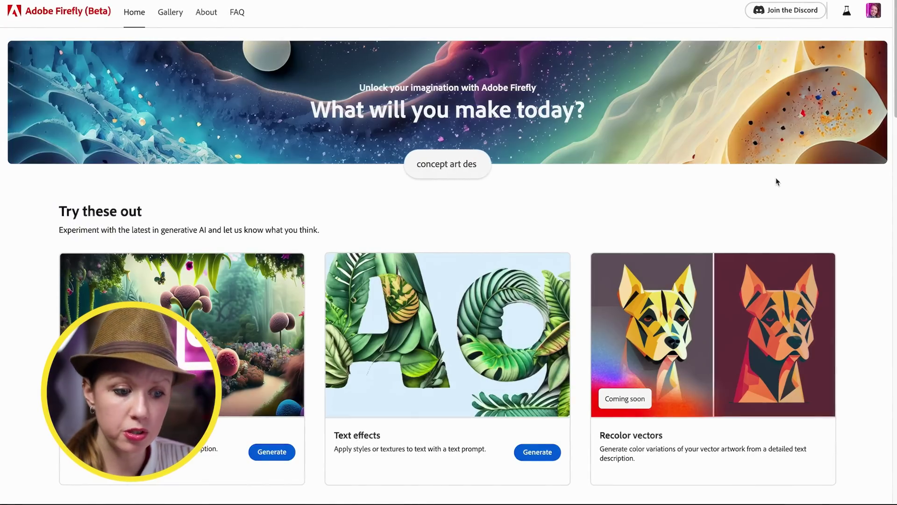
# - On the Adobe Firefly (Beta) home page in the browser, examine the available generative features and those in exploration, such as Inpainting
pyautogui.scroll(-3, 795, 196)
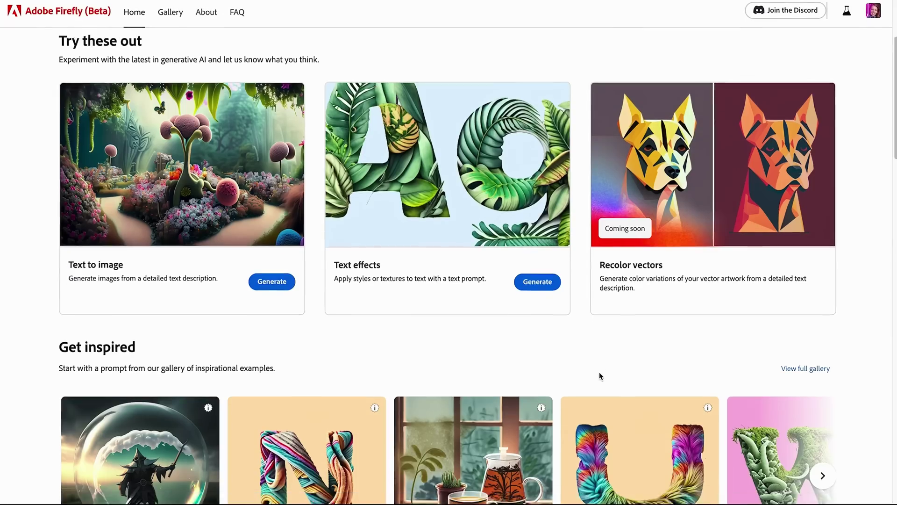
pyautogui.scroll(-8, 598, 374)
pyautogui.scroll(-15, 596, 371)
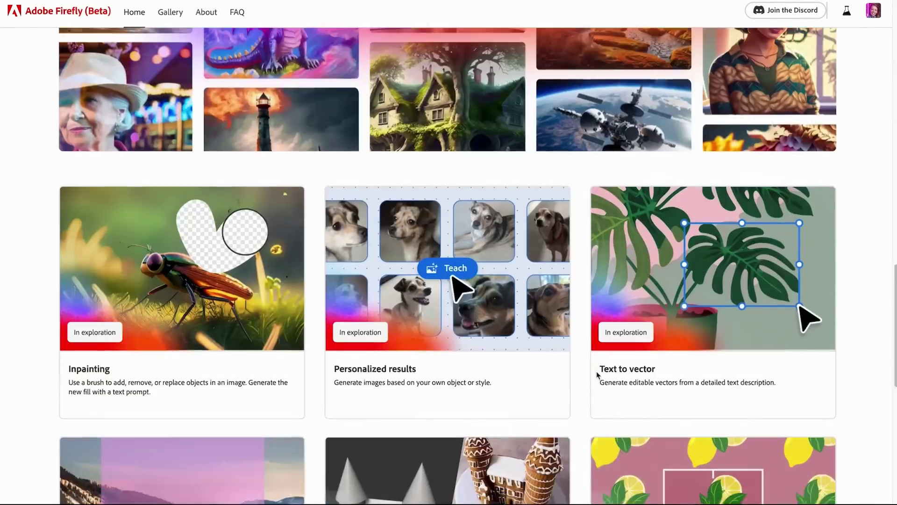
pyautogui.scroll(5, 293, 367)
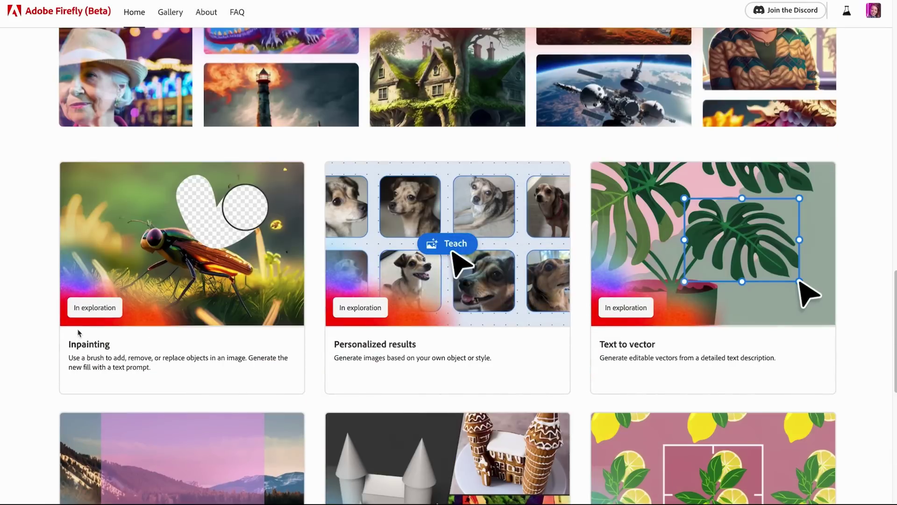
pyautogui.scroll(-1, 136, 351)
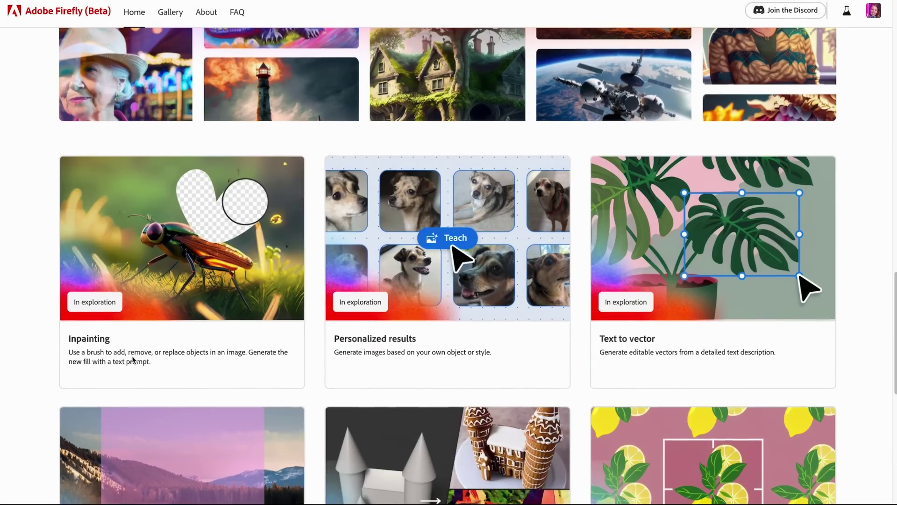
pyautogui.scroll(-1, 135, 359)
pyautogui.scroll(-1, 232, 349)
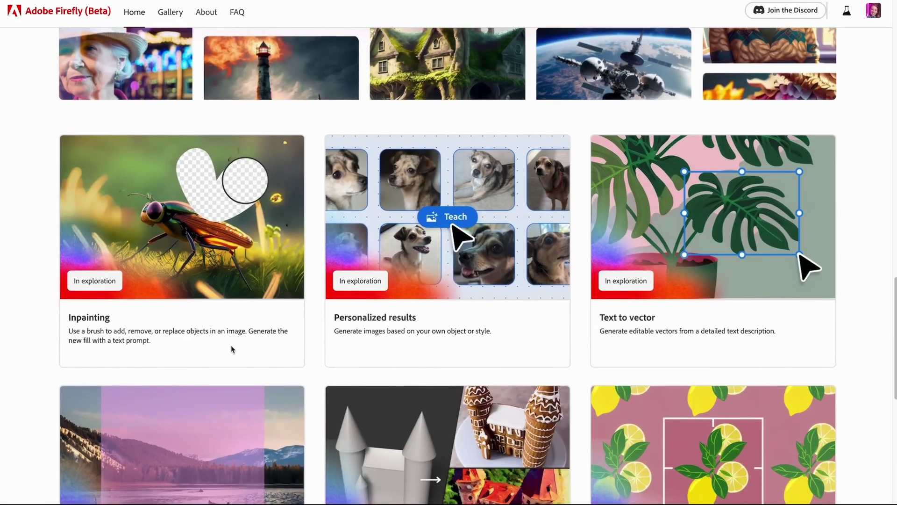
pyautogui.scroll(-9, 369, 363)
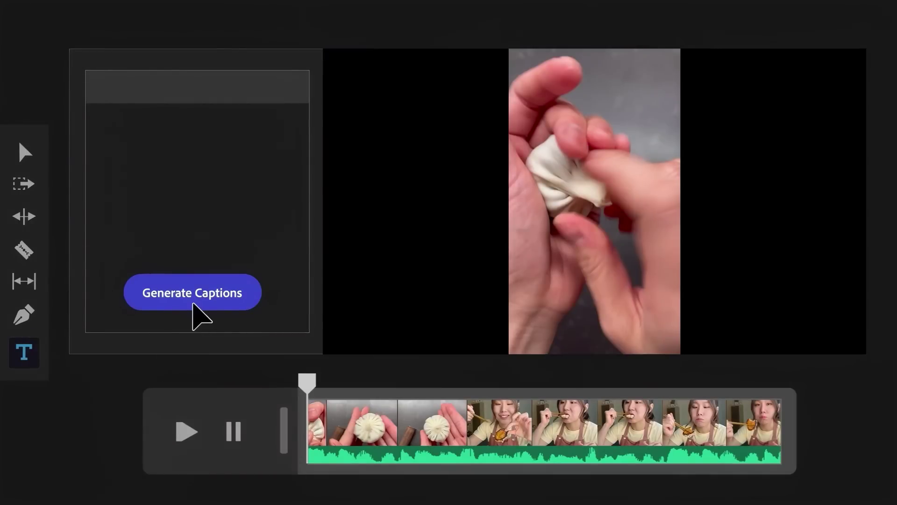
# - Generate captions for the vertical dumpling video
pyautogui.click(193, 295)
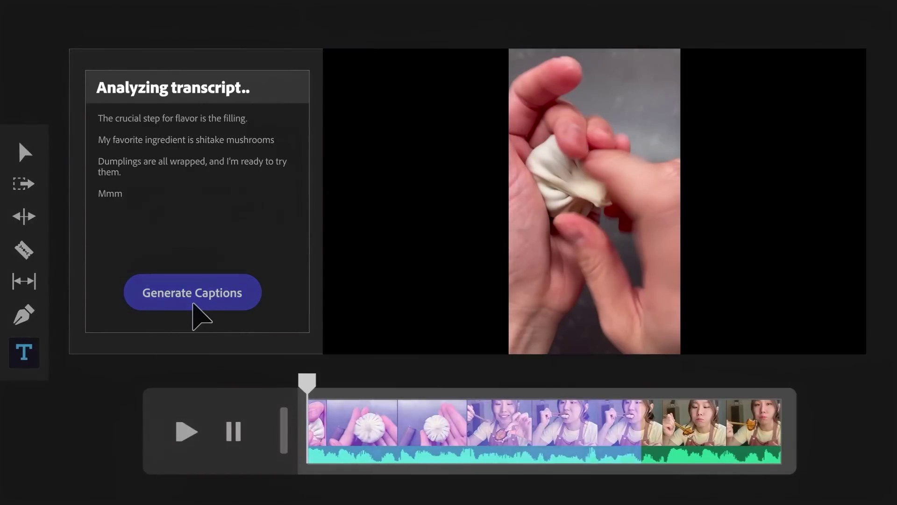